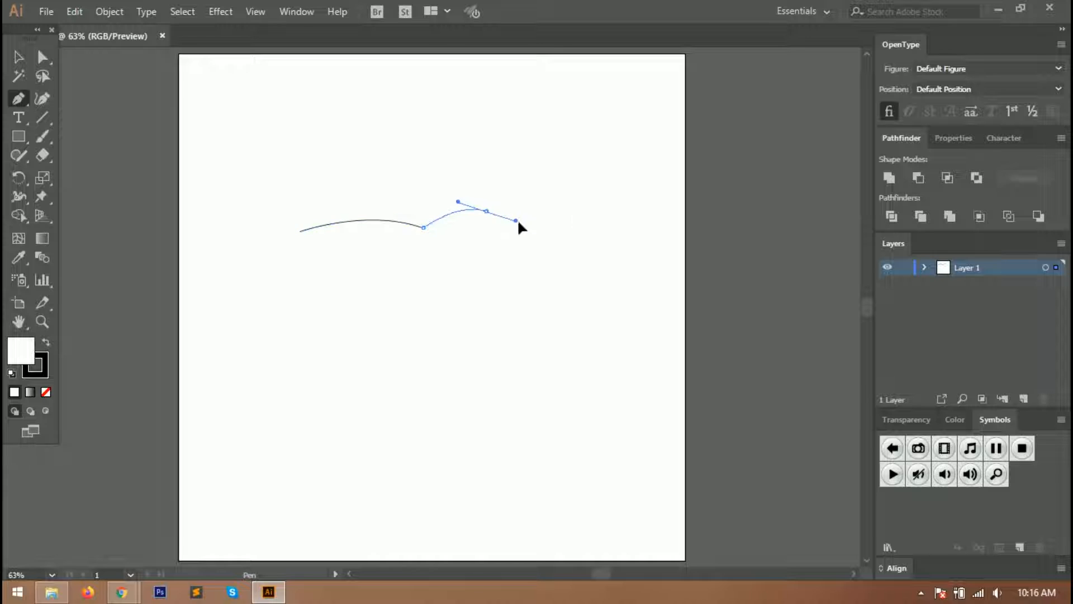
- Extend the shark outline with the Pen tool from the dorsal fin down through a sharp notch to a second pointed fin and its inner base
drag(464, 275, 462, 300)
drag(486, 253, 538, 300)
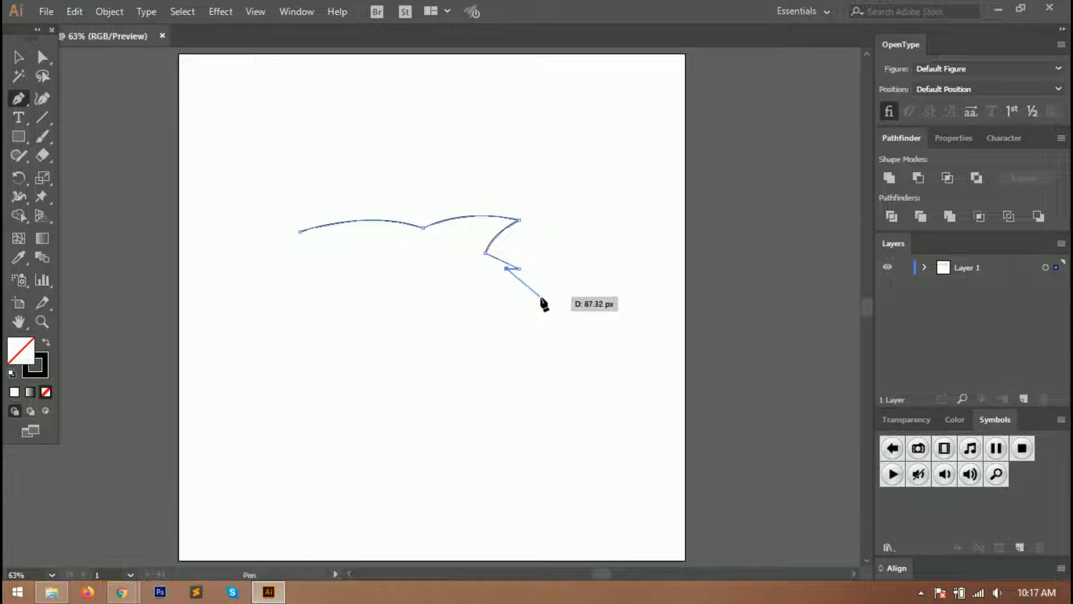
drag(539, 296, 512, 289)
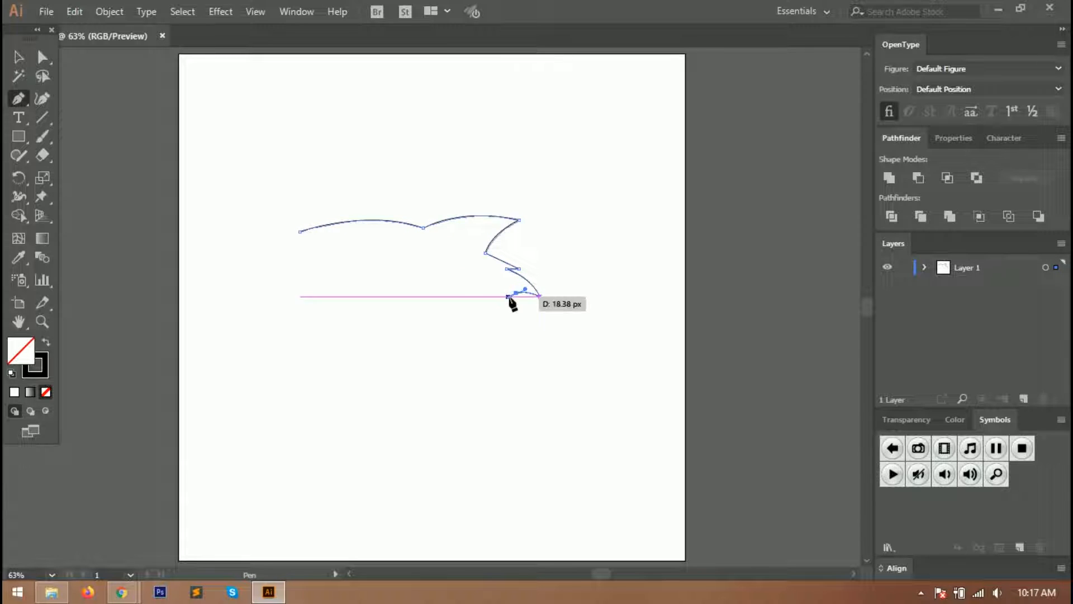
scroll(509, 297, up, 3)
scroll(509, 298, down, 3)
key(ctrl+0)
drag(548, 260, 540, 262)
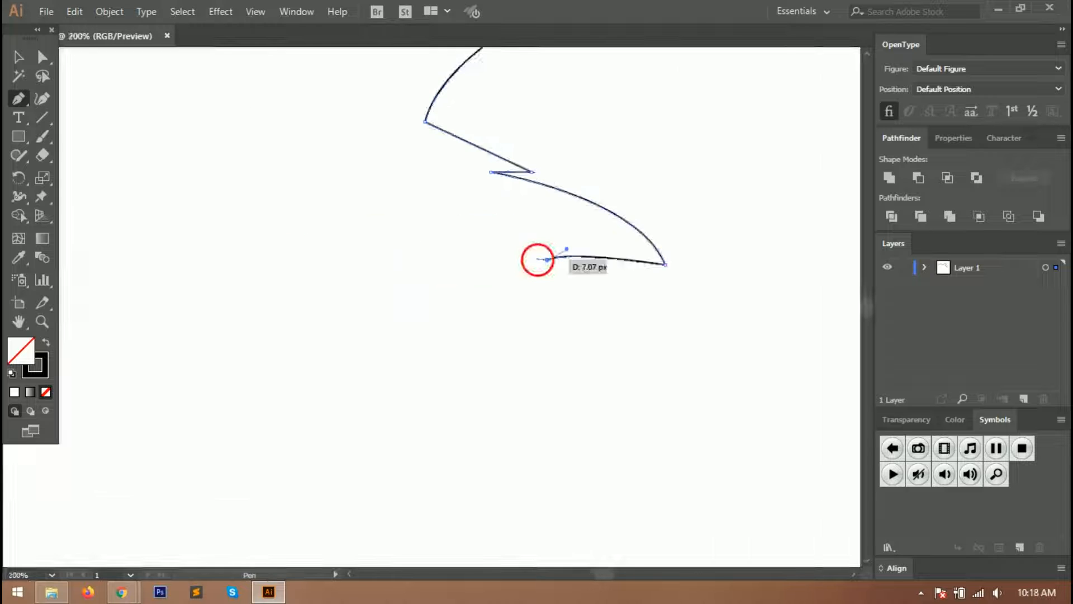
- Draw a long curve down the rear body to a small pointed fin, turning back up along its short inner edge
scroll(540, 262, down, 1)
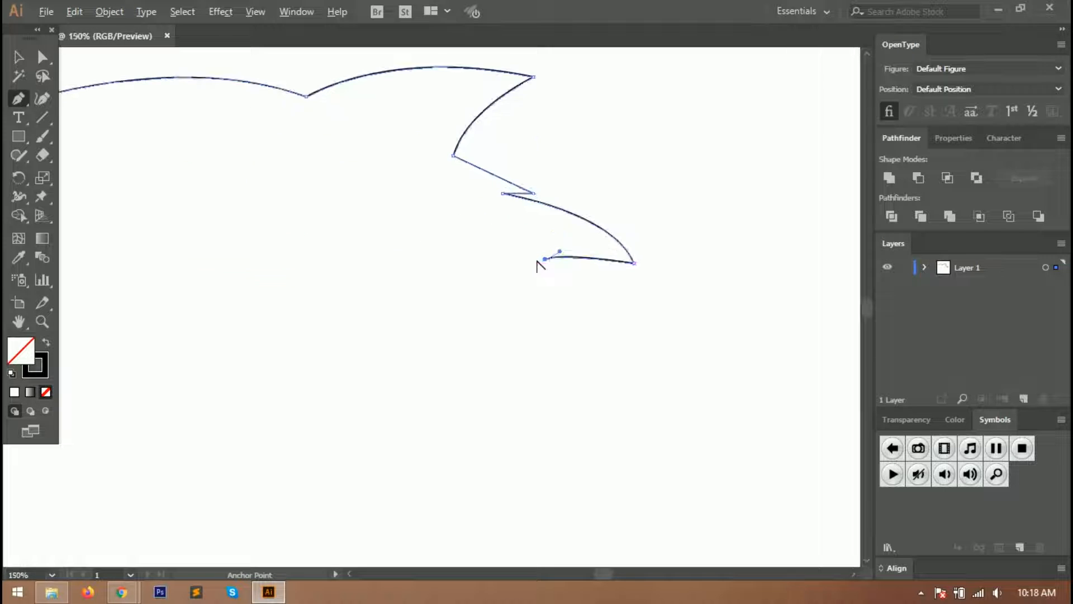
scroll(541, 262, down, 2)
scroll(542, 262, up, 2)
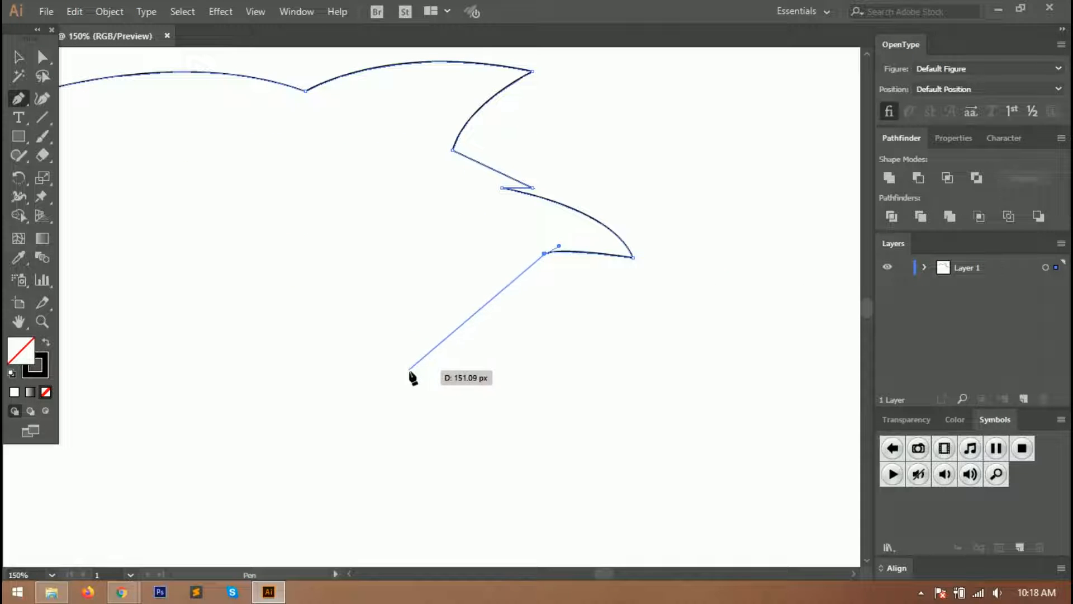
drag(374, 412, 216, 454)
scroll(335, 438, down, 3)
scroll(355, 432, up, 1)
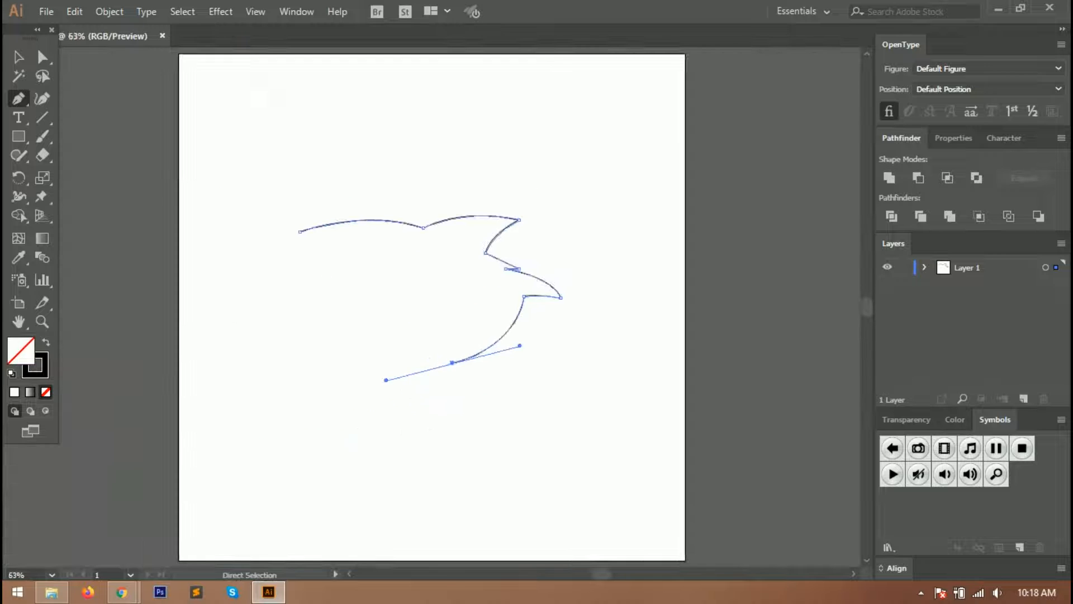
scroll(455, 367, up, 4)
drag(464, 278, 347, 279)
scroll(343, 283, down, 3)
scroll(460, 376, up, 2)
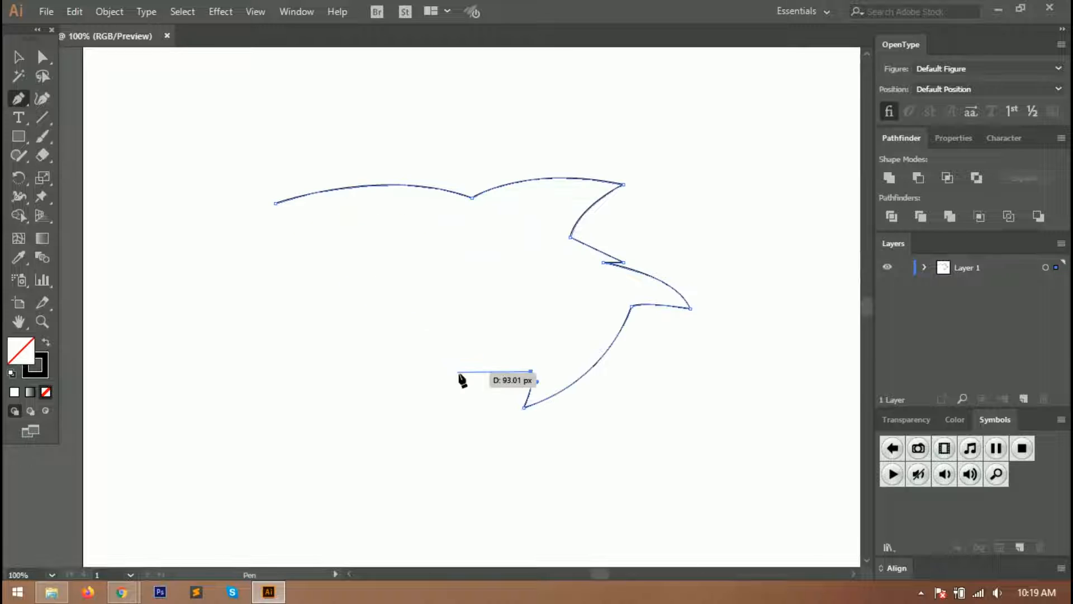
- Draw the straight edge behind the small fin and the forked tail with its two pointed lobes
scroll(470, 375, up, 3)
scroll(383, 395, down, 1)
drag(218, 440, 106, 463)
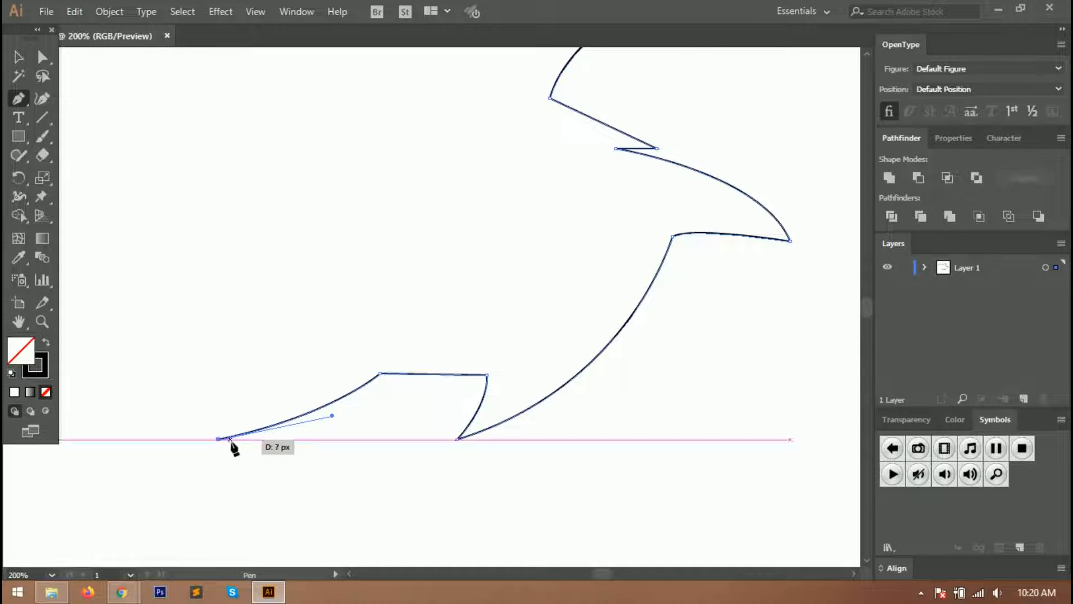
scroll(295, 447, down, 2)
scroll(294, 447, up, 1)
drag(281, 399, 196, 402)
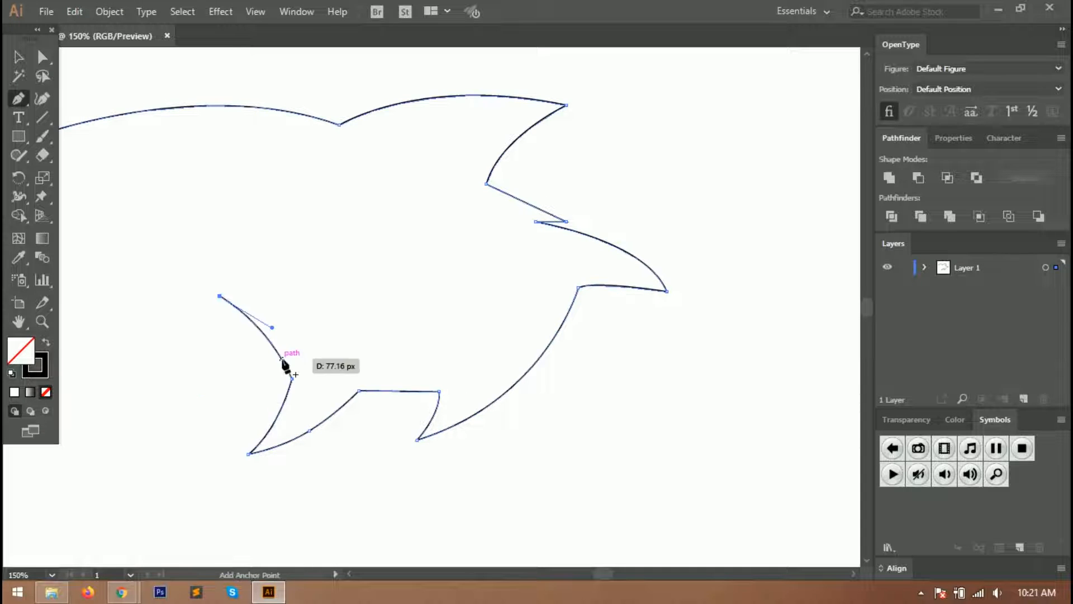
- Draw the tail's inner curve from the upper lobe tip back to the body
scroll(282, 358, down, 3)
scroll(282, 359, up, 1)
key(ctrl+0)
scroll(426, 306, up, 3)
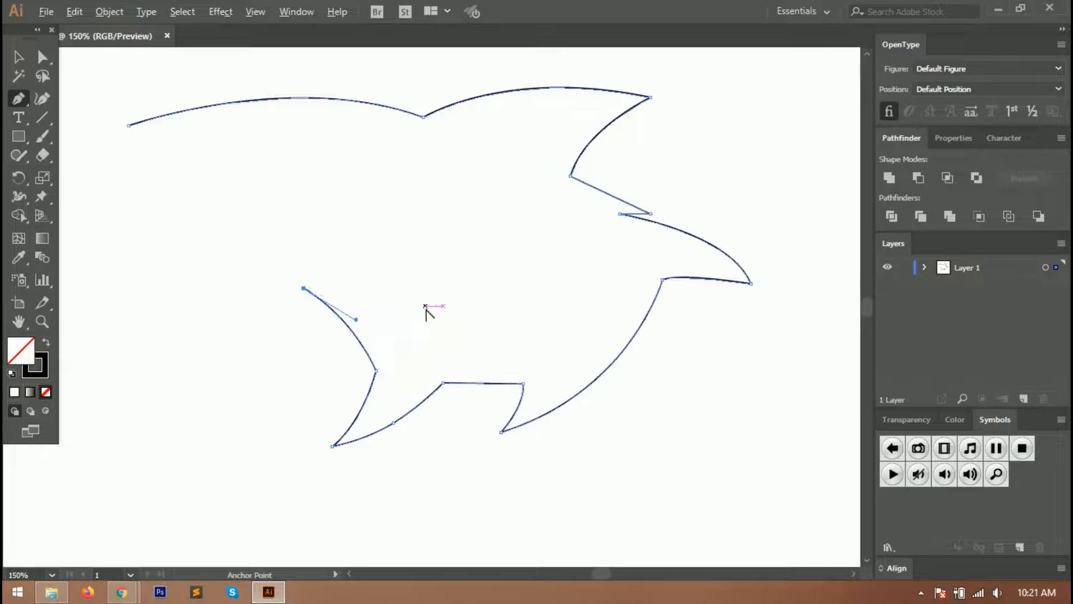
mouse_move(403, 323)
mouse_down()
mouse_move(439, 355)
mouse_move(412, 326)
mouse_up()
key(ctrl+z)
drag(442, 359, 441, 359)
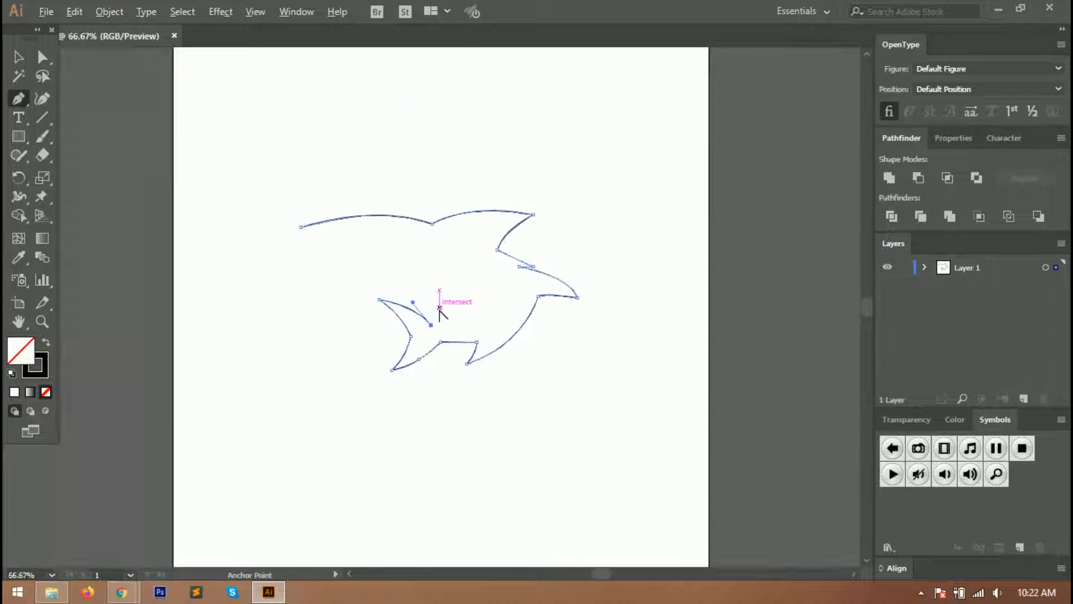
- Draw the curved pectoral fin beside the tail, rising to a sharp tip and sweeping back down to a lower point
scroll(439, 310, up, 2)
drag(447, 300, 438, 278)
drag(400, 248, 398, 244)
scroll(445, 308, up, 1)
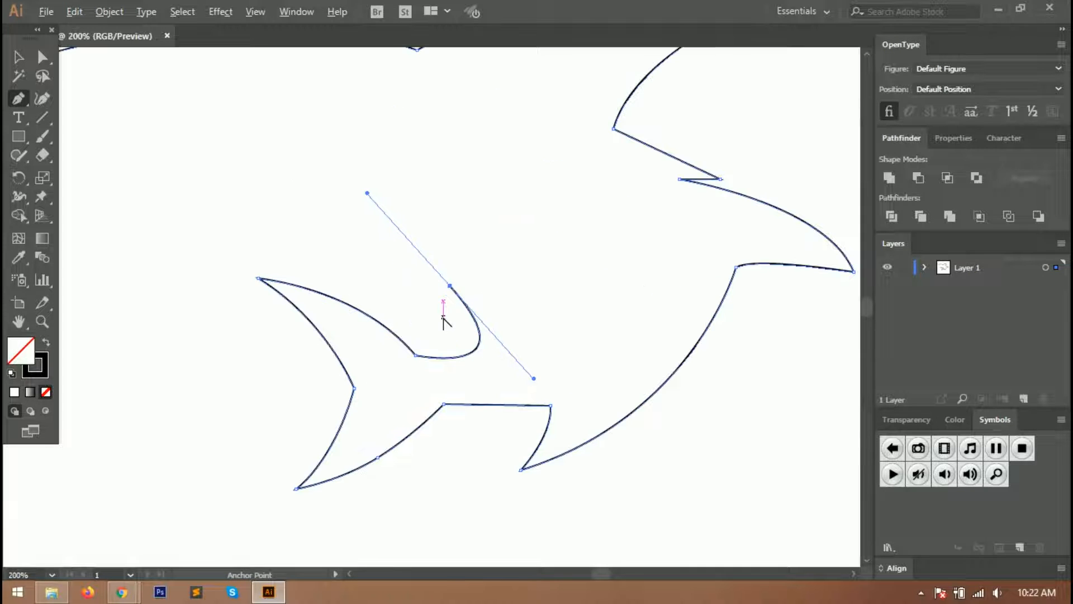
drag(513, 362, 510, 357)
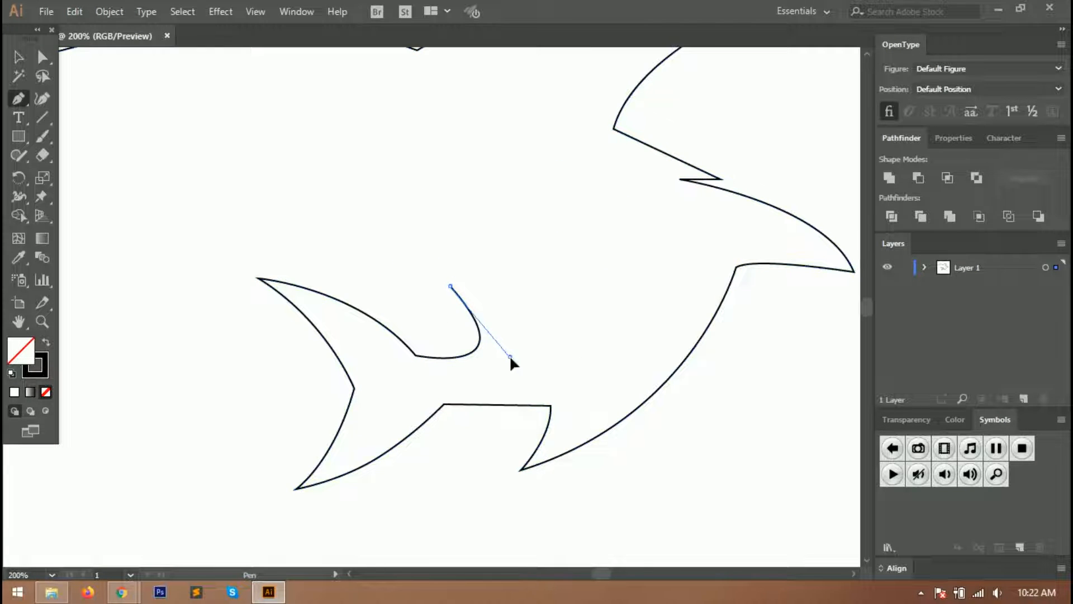
mouse_move(437, 378)
mouse_down()
mouse_move(409, 408)
mouse_move(431, 384)
mouse_up()
scroll(509, 354, up, 3)
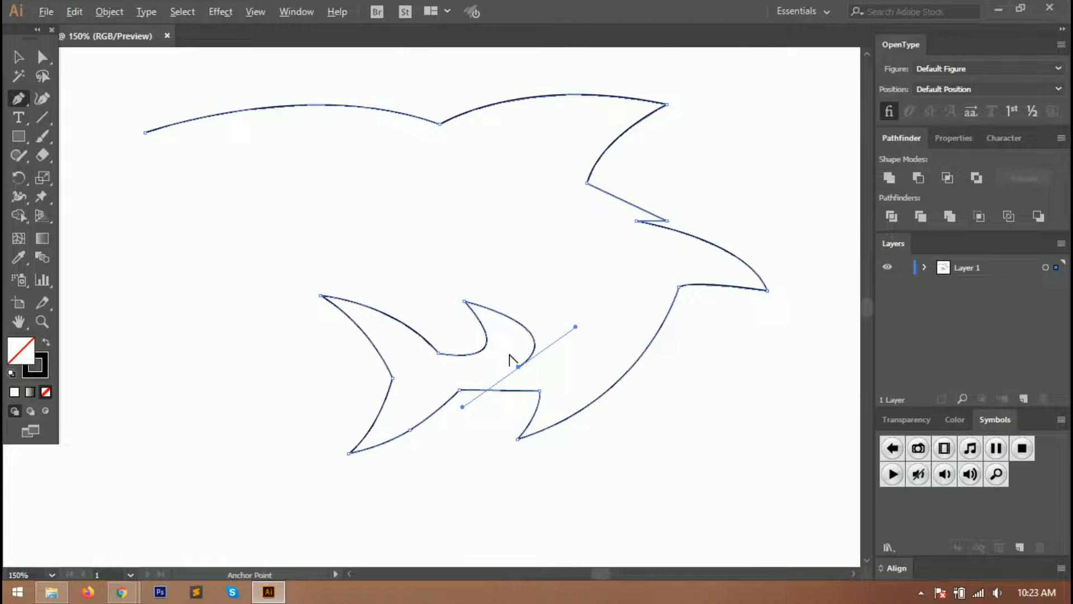
- Curve the outline around the outside of the pectoral fin and run the belly line forward toward the head
drag(546, 387, 532, 384)
drag(524, 229, 363, 131)
click(523, 227)
click(370, 180)
drag(312, 187, 294, 166)
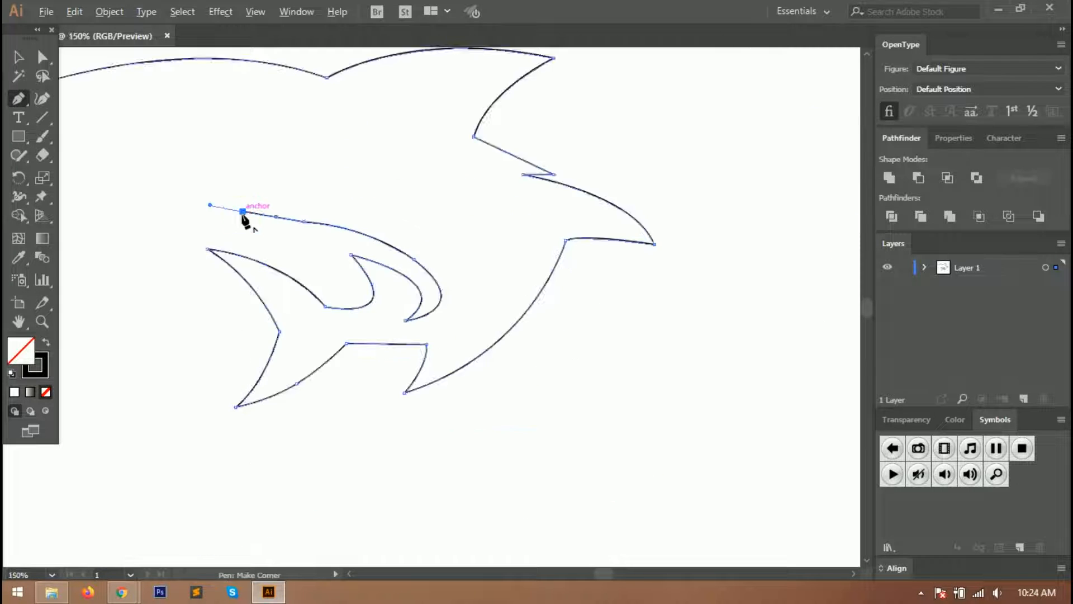
- Continue the belly line along the throat up to the front of the lower jaw
scroll(242, 211, down, 3)
scroll(242, 211, up, 2)
key(ctrl+0)
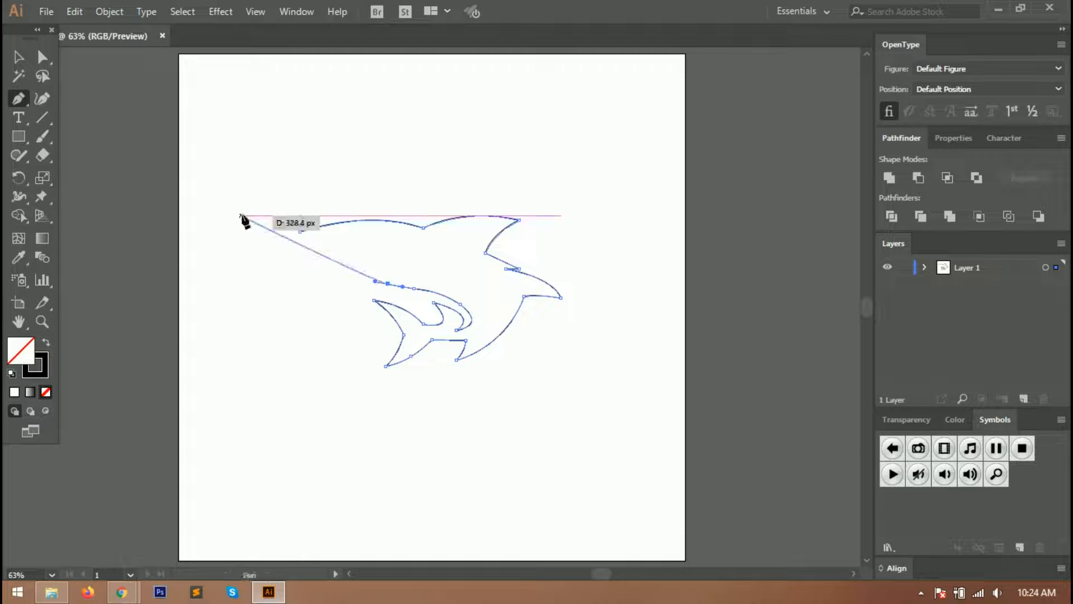
scroll(364, 283, up, 6)
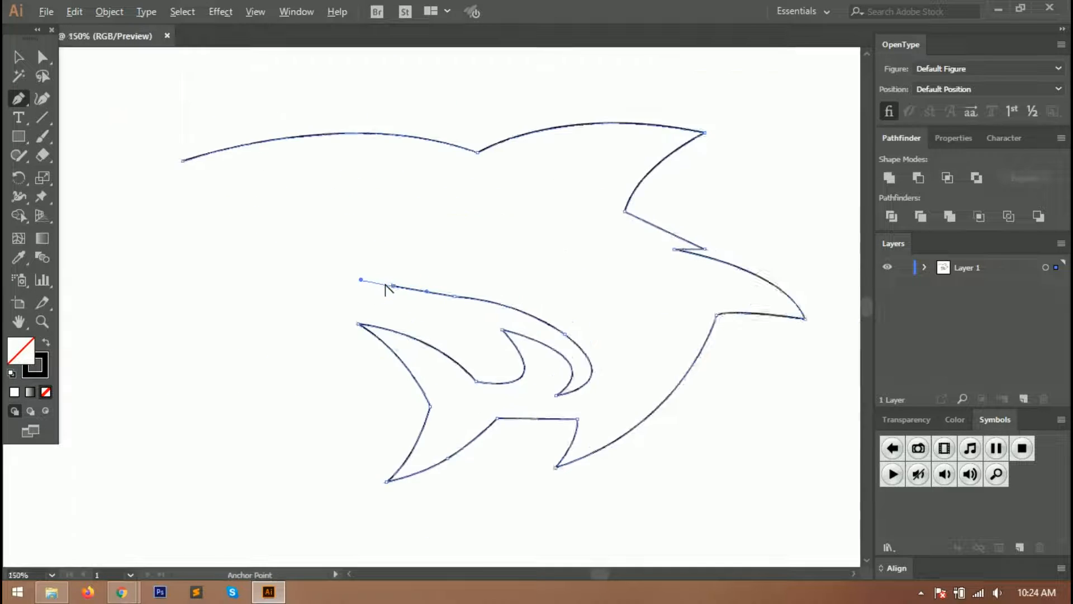
click(270, 260)
drag(184, 233, 147, 234)
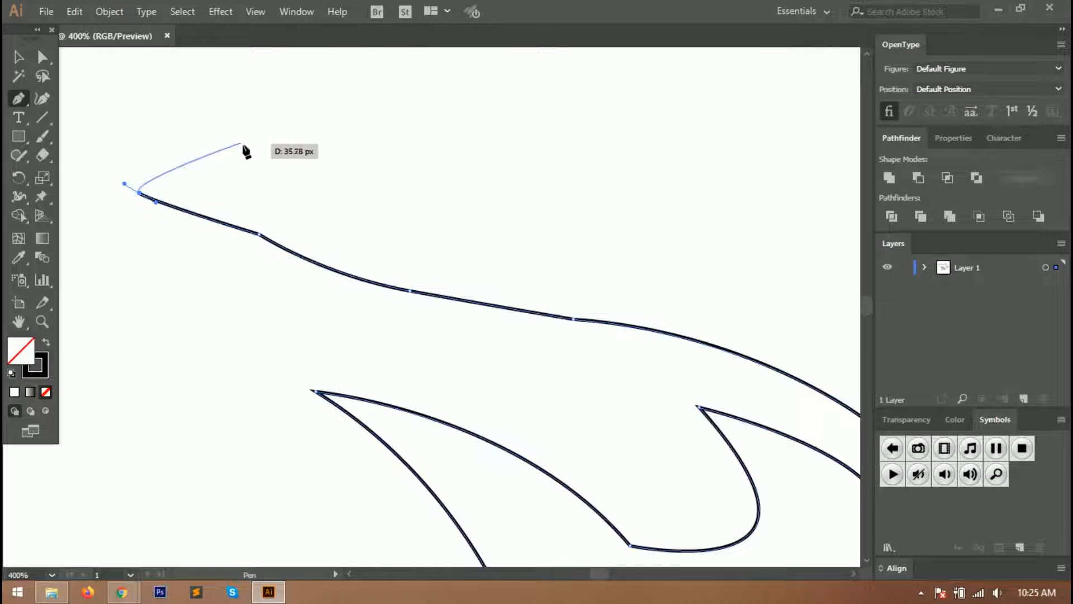
- Draw the open mouth from the lower jaw to its pointed inner corner and back along a curved upper edge
click(306, 152)
drag(420, 173, 508, 173)
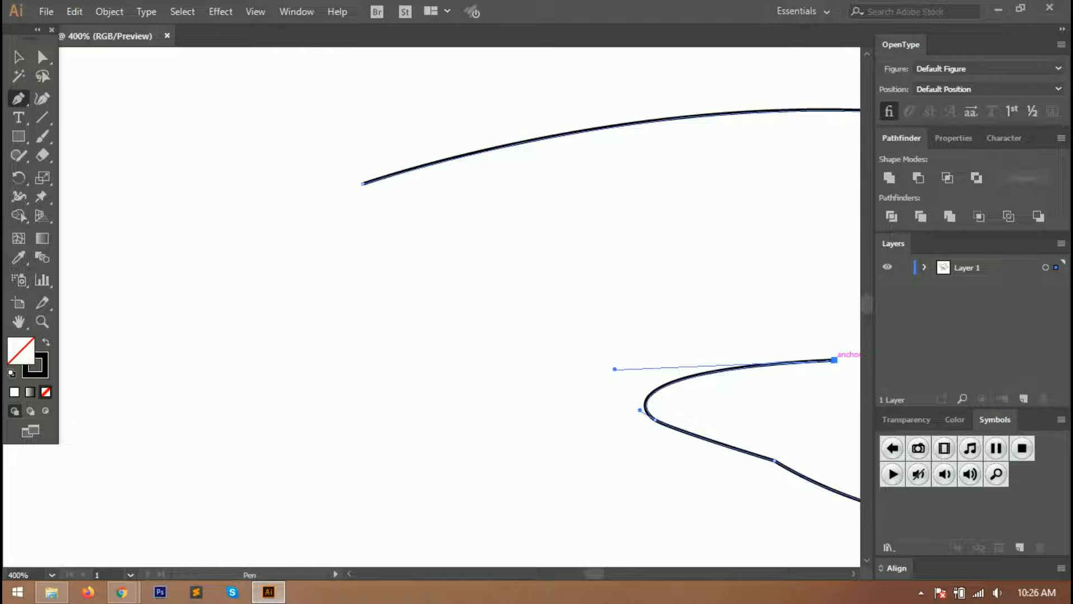
drag(539, 325, 417, 349)
key(ctrl+0)
scroll(376, 277, up, 3)
scroll(263, 245, up, 1)
scroll(265, 249, up, 1)
click(259, 254)
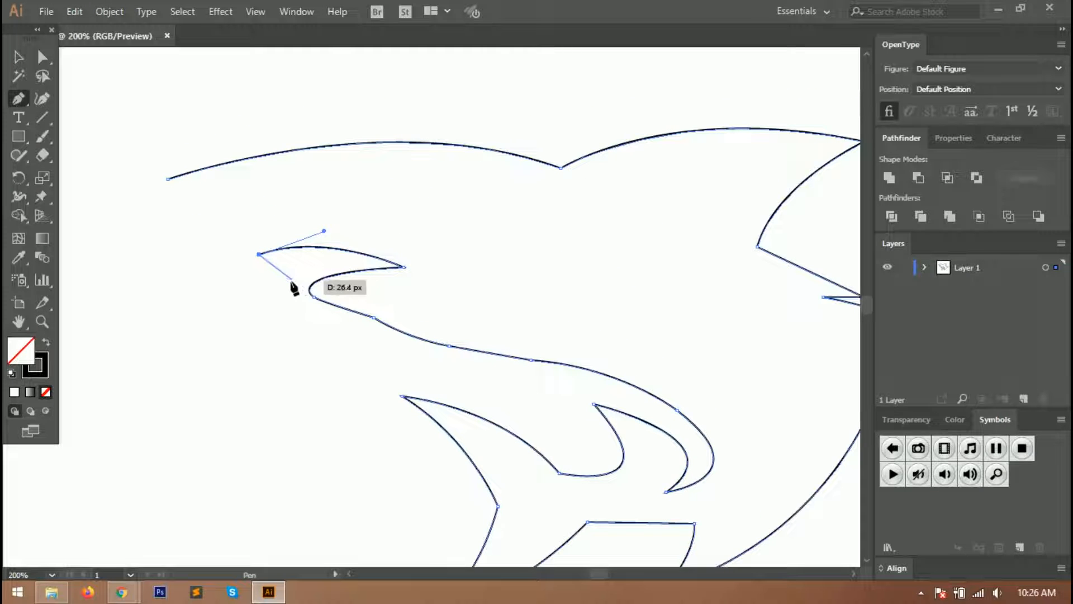
- Add the corner below the mouth, close the shark outline with a curve at the snout tip, and deselect it
click(300, 285)
drag(169, 179, 151, 156)
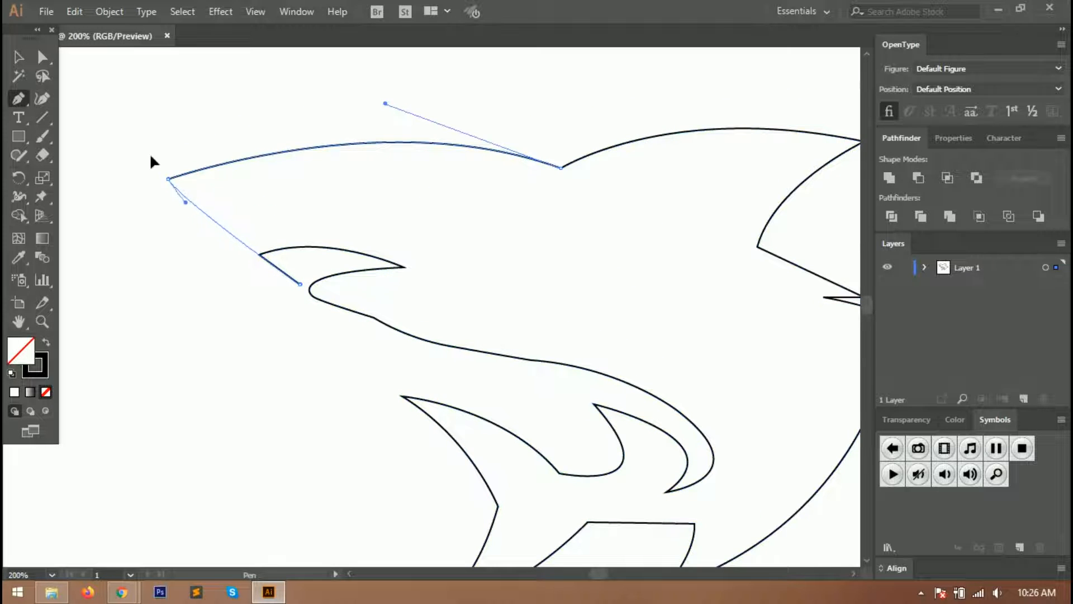
key(ctrl+0)
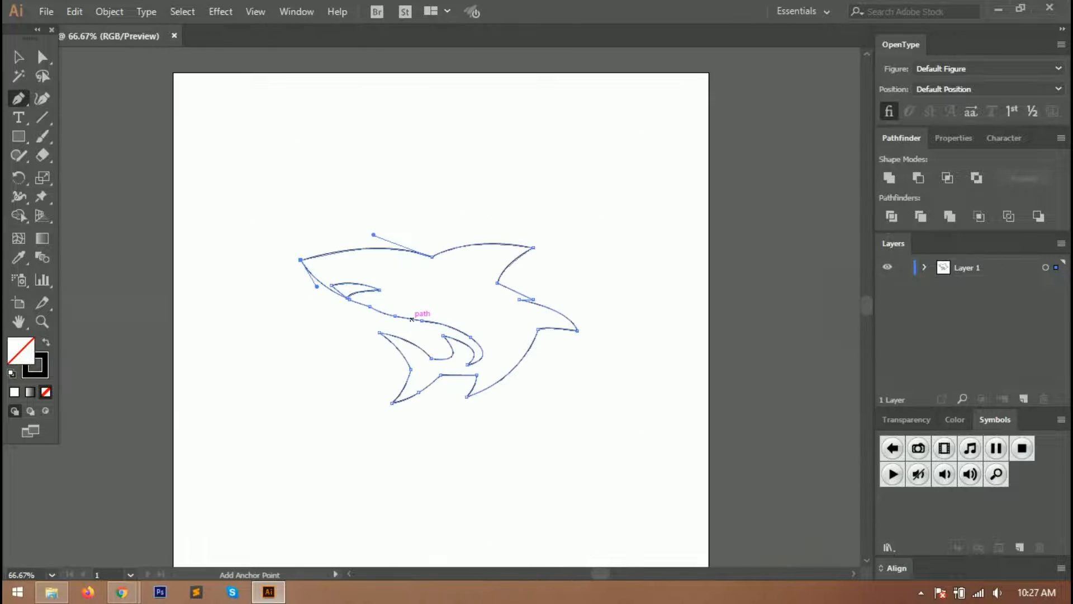
key(v)
click(246, 149)
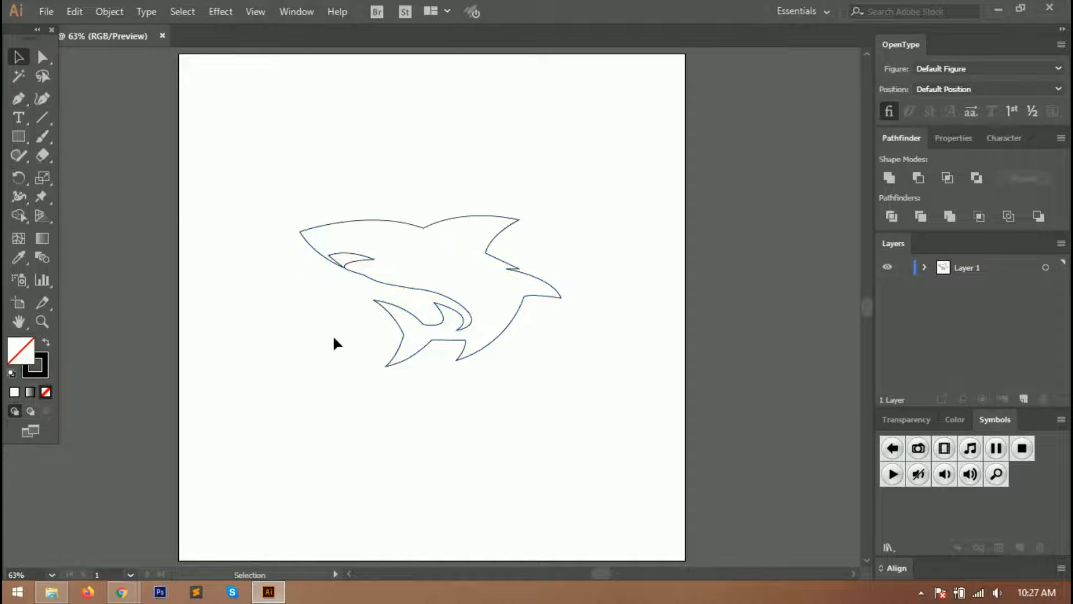
- Move the anchor at the lower tip of the upper jaw slightly forward to open a gap to the lower jaw
scroll(343, 286, up, 7)
scroll(344, 241, up, 3)
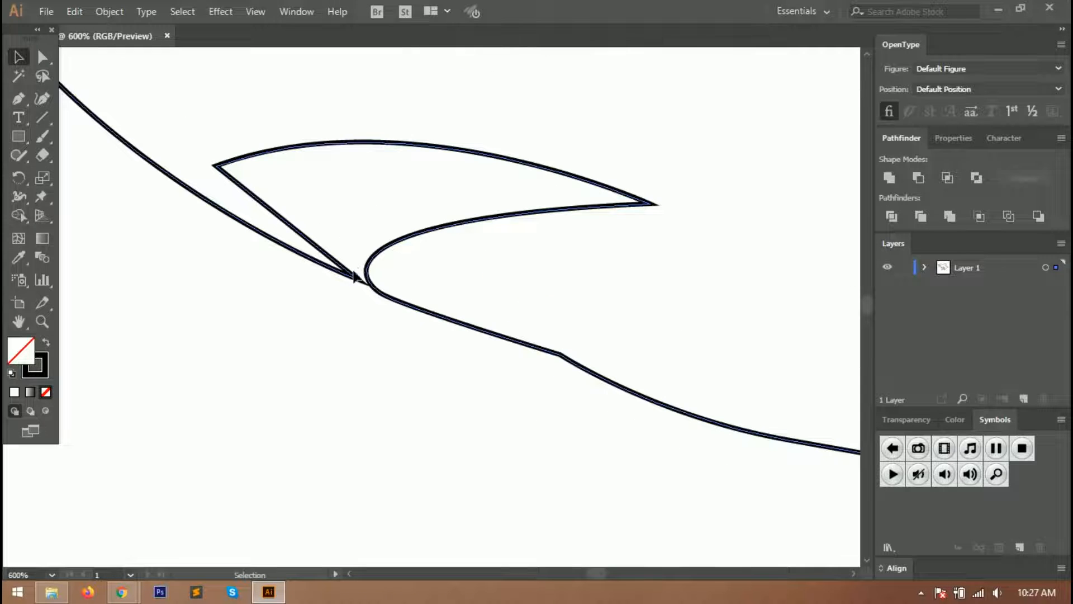
click(310, 239)
click(42, 57)
drag(358, 278, 321, 271)
key(ctrl+z)
click(332, 310)
click(357, 278)
click(359, 306)
click(322, 306)
key(ctrl+0)
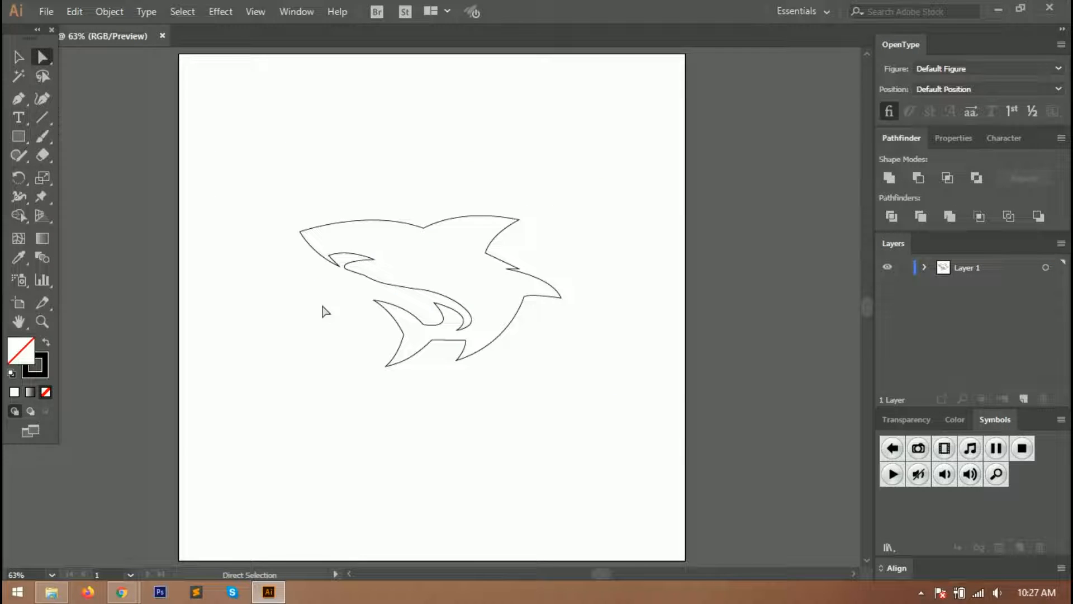
- Even out the throat and belly line of the shark outline with the Smooth tool, then deselect it
scroll(419, 309, up, 6)
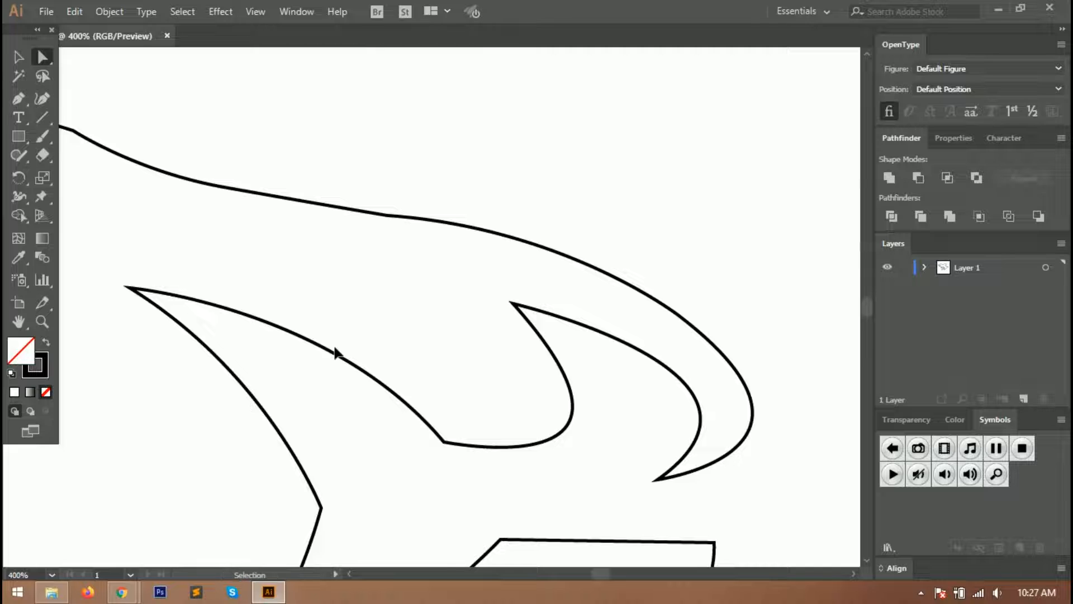
key(ctrl+0)
scroll(377, 269, up, 3)
drag(13, 161, 90, 192)
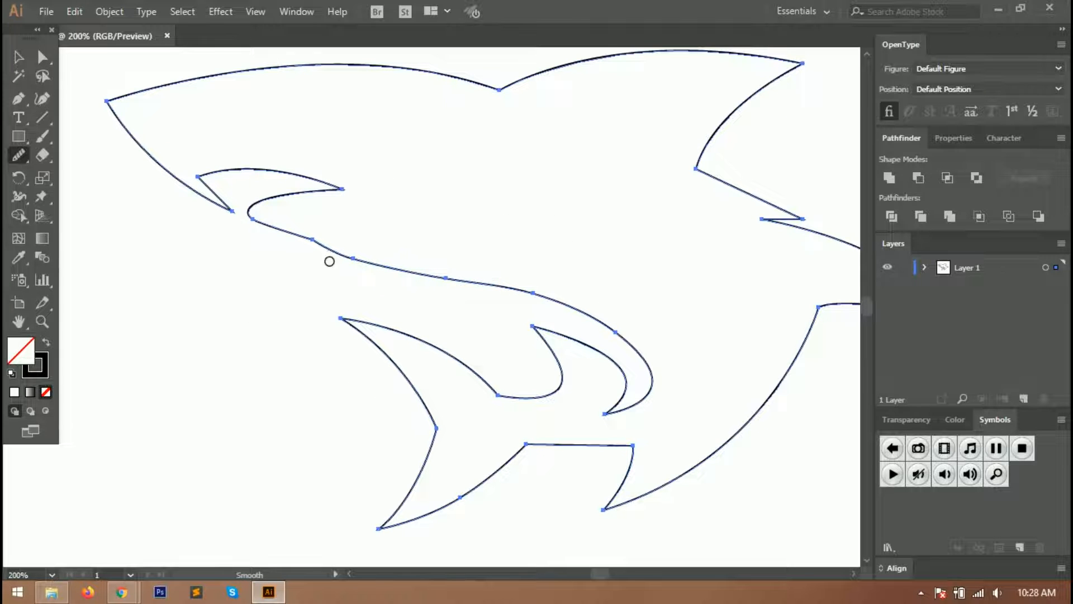
drag(392, 269, 550, 306)
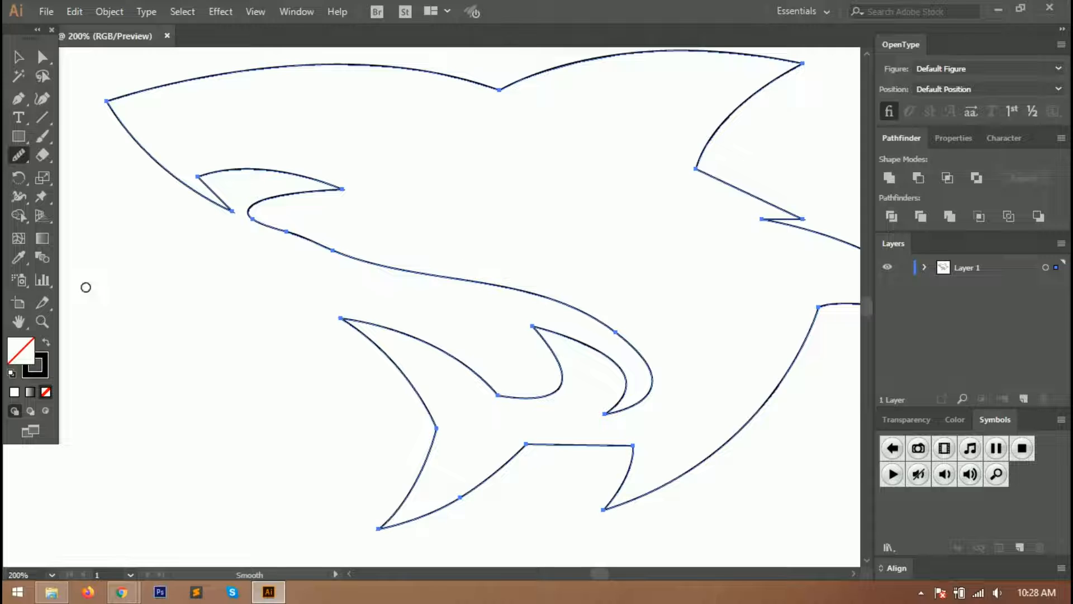
click(19, 57)
click(234, 322)
key(ctrl+0)
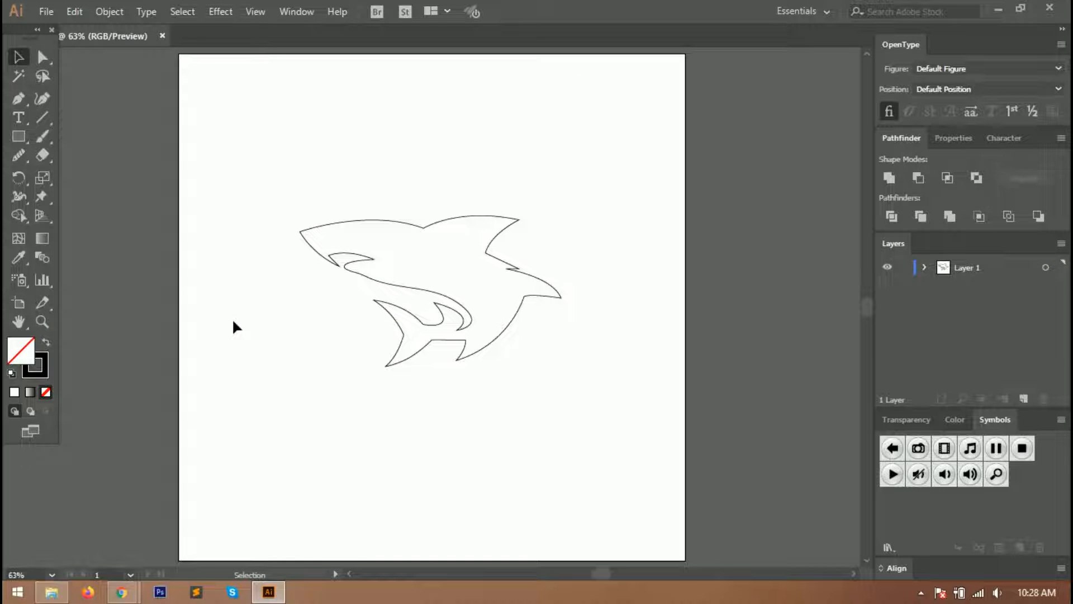
- Draw a small flat ellipse in the head above the mouth as the eye and deselect it
scroll(454, 372, up, 5)
scroll(455, 372, down, 3)
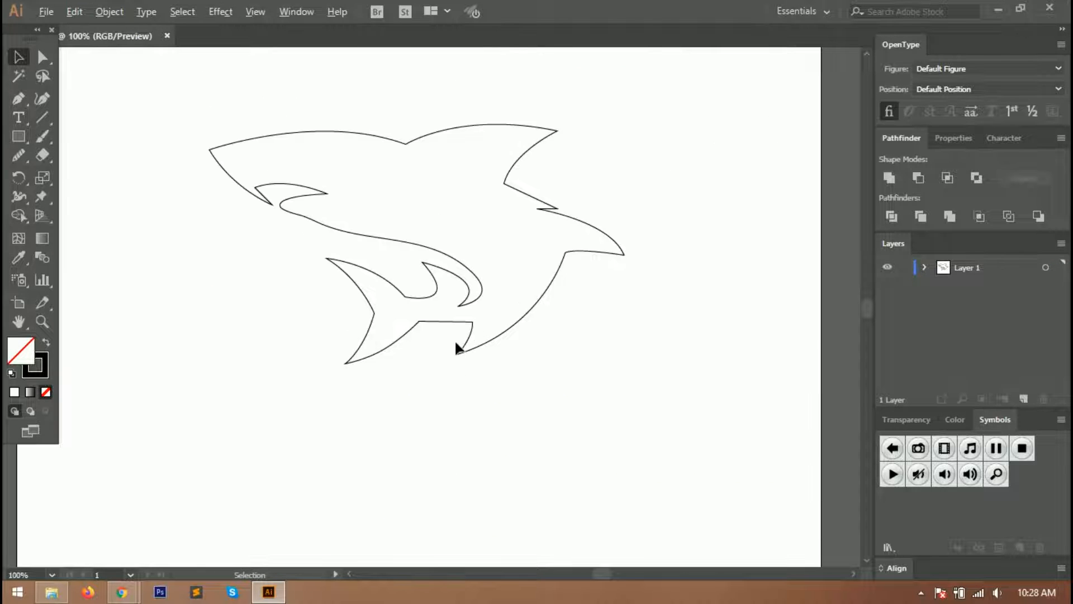
key(ctrl+0)
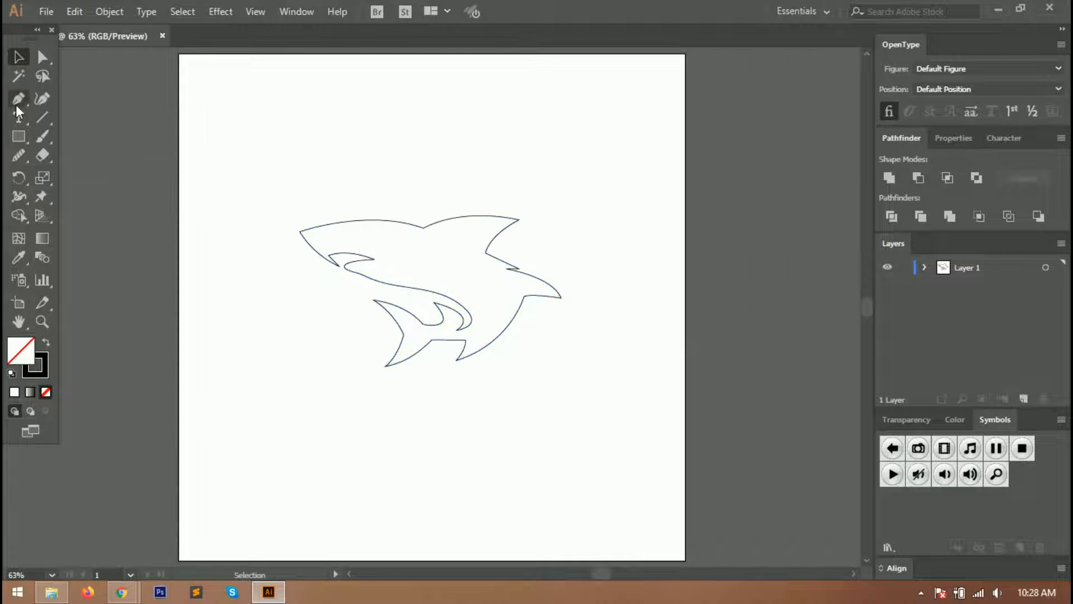
drag(22, 138, 68, 170)
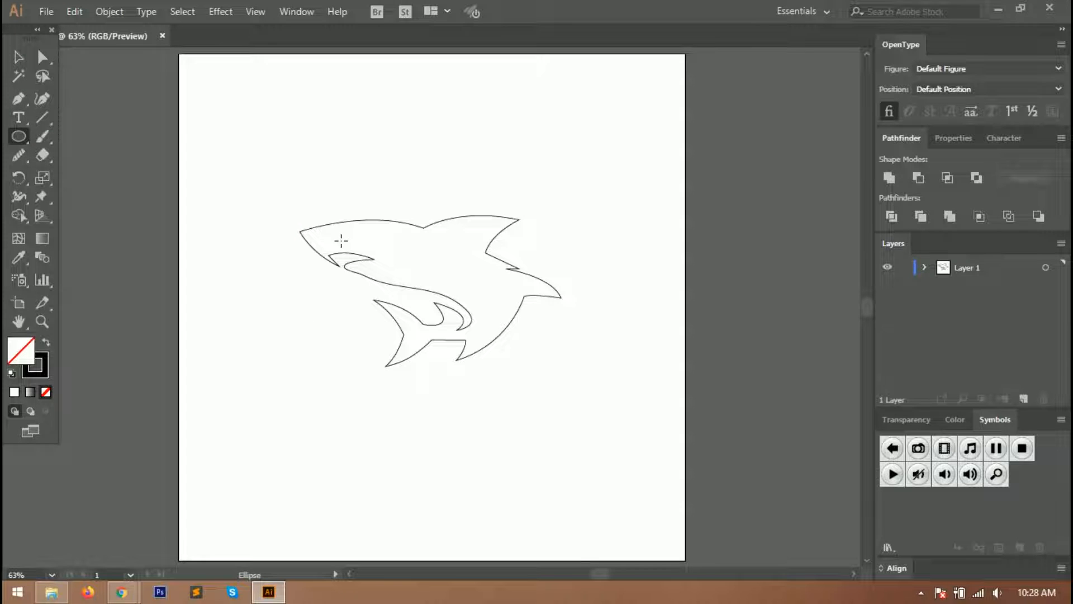
scroll(341, 240, up, 3)
drag(340, 242, 376, 259)
key(ctrl+0)
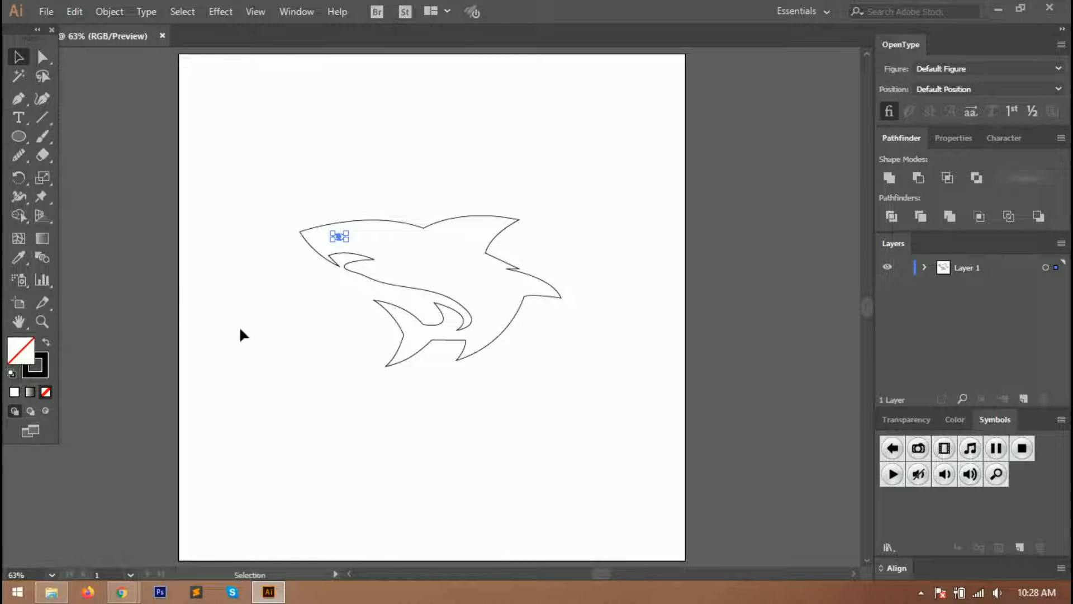
drag(352, 239, 352, 239)
click(318, 365)
scroll(359, 244, up, 5)
drag(19, 98, 72, 98)
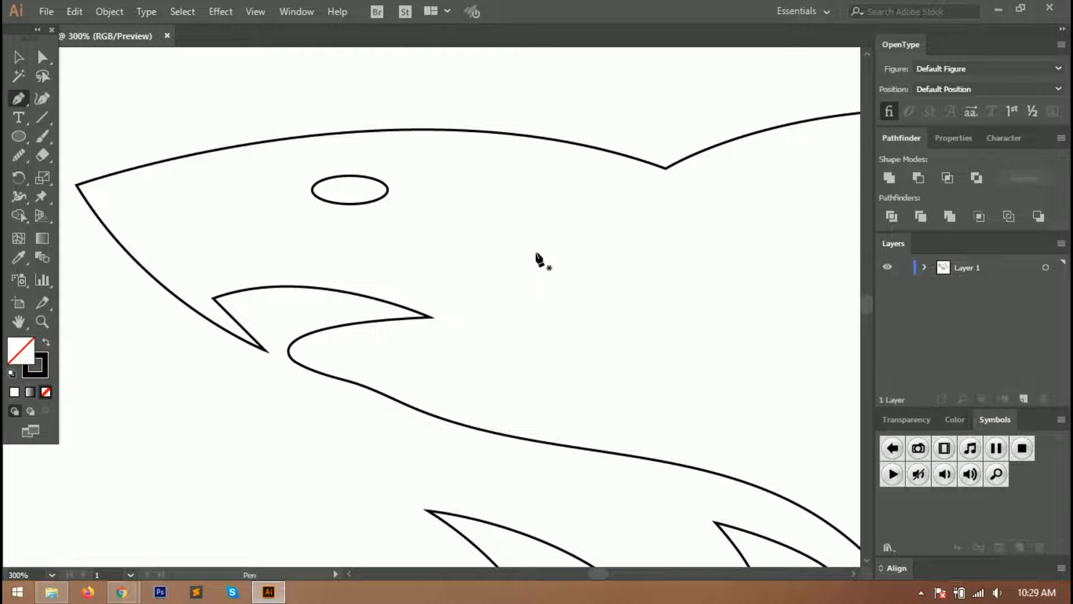
click(534, 284)
click(570, 199)
drag(565, 150, 565, 150)
click(569, 199)
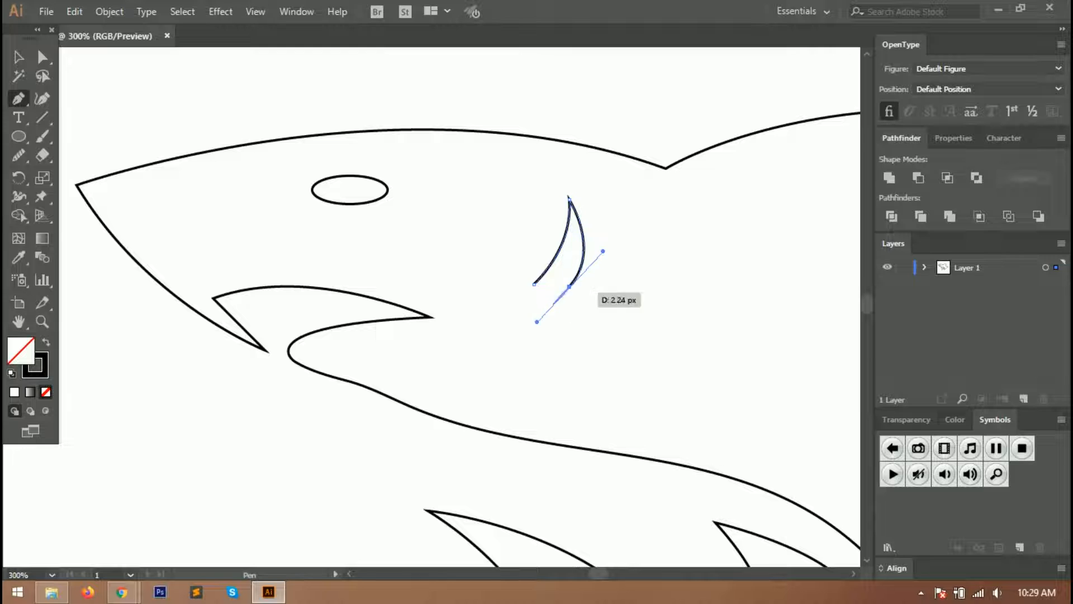
key(Delete)
key(Delete)
- Draw a narrow, closed, curved gill slit pointing upward behind the eye with the Pen tool
click(607, 254)
mouse_move(617, 194)
mouse_down()
mouse_move(651, 185)
mouse_move(644, 162)
mouse_up()
click(617, 195)
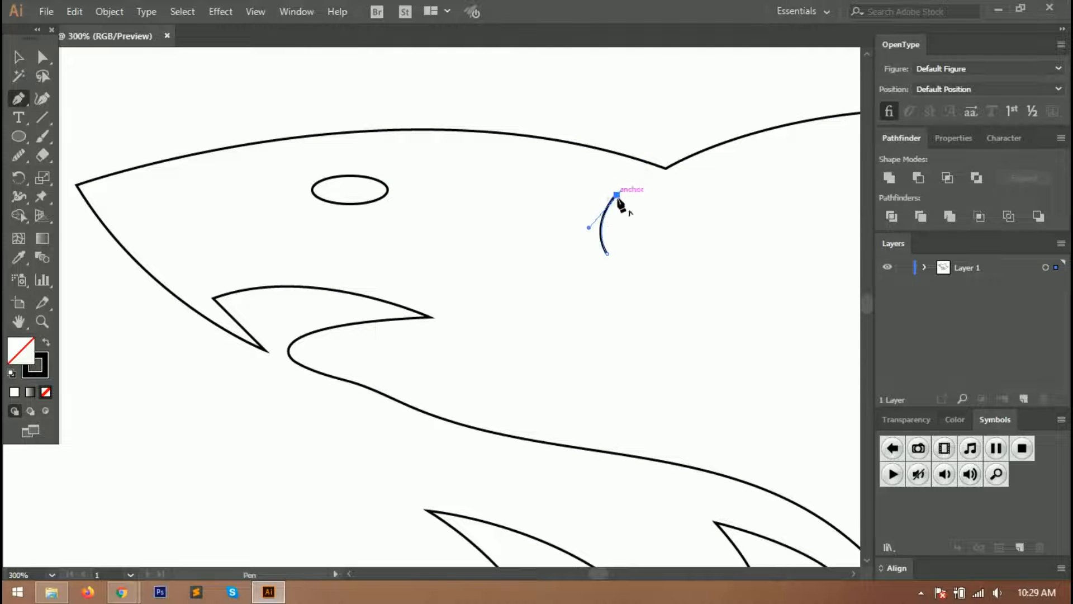
drag(571, 300, 572, 305)
click(579, 253)
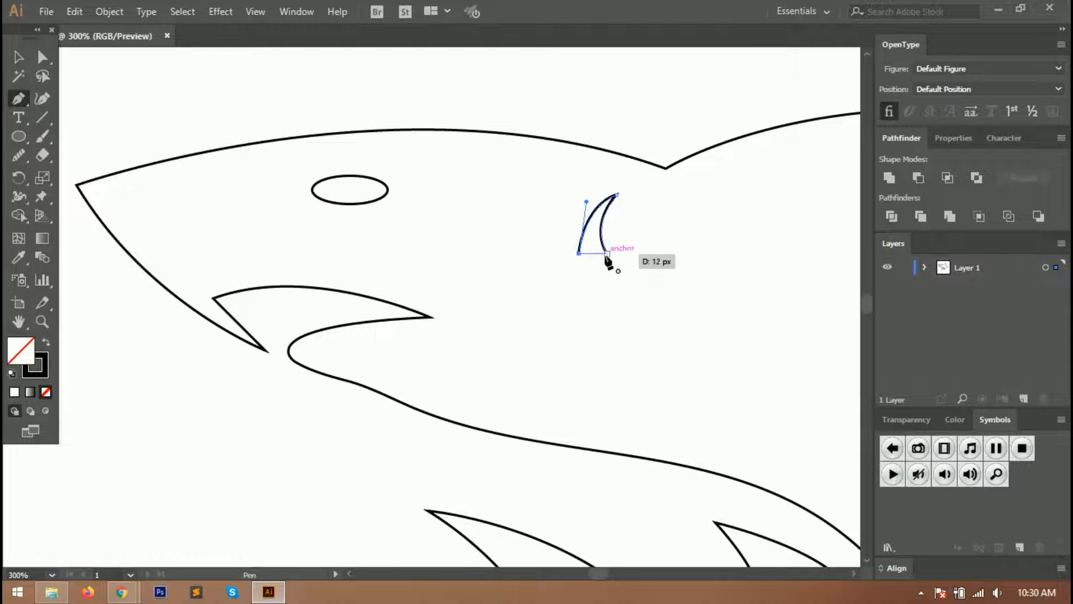
click(17, 58)
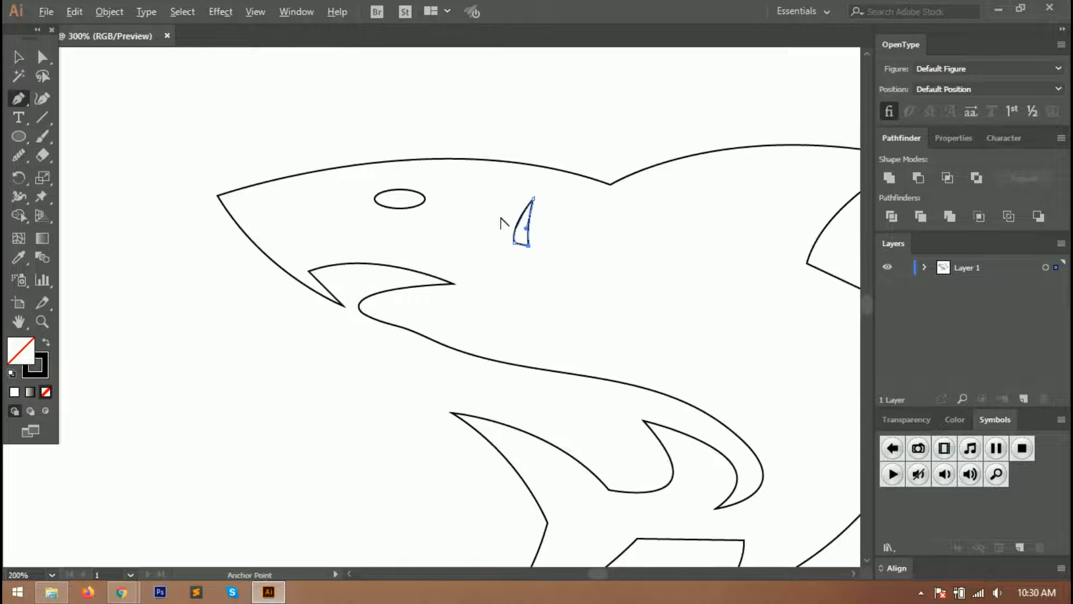
- Duplicate the gill slit twice toward the dorsal fin to form a row of three, then deselect
scroll(502, 218, up, 2)
click(18, 60)
drag(558, 258, 606, 267)
drag(606, 267, 649, 274)
click(636, 323)
- Start a swoosh path on top of the head and curve it over the dorsal fin, around the rear fin and under the tail
key(ctrl+0)
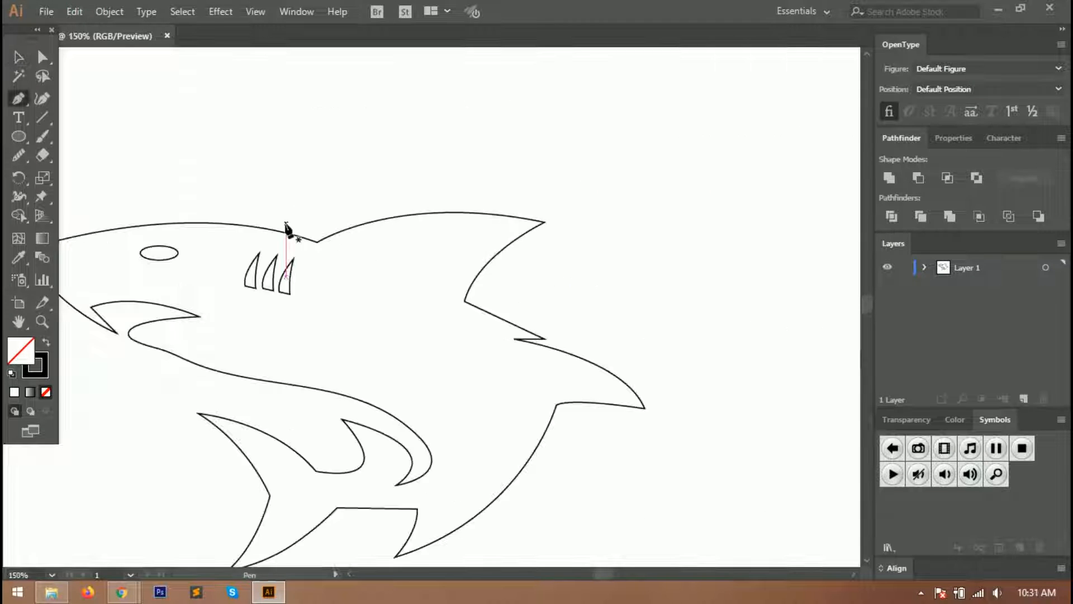
key(ctrl+0)
scroll(285, 225, up, 3)
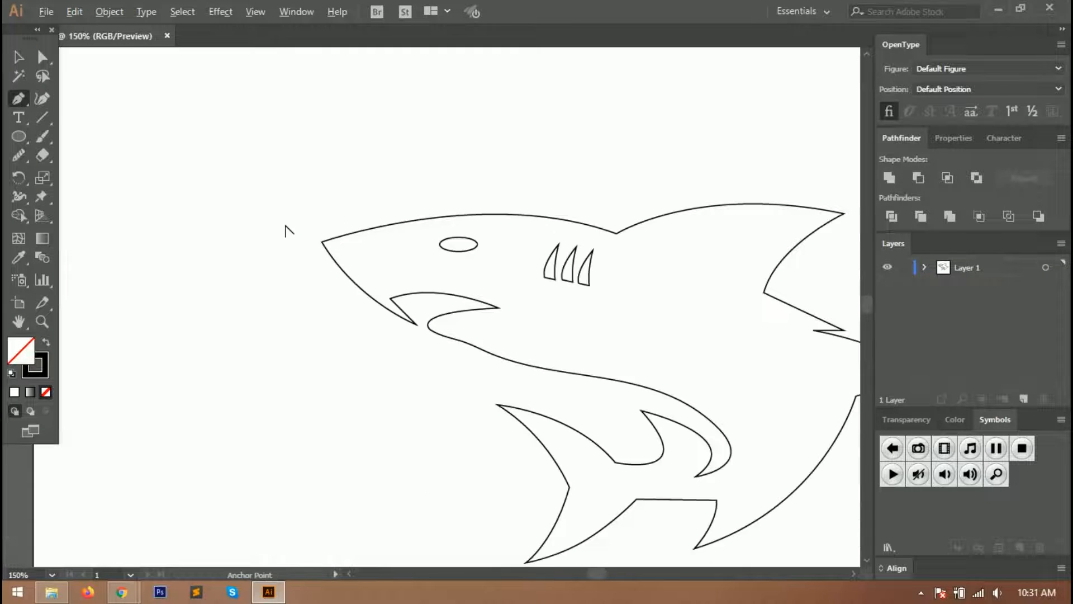
key(ctrl+0)
scroll(412, 246, up, 2)
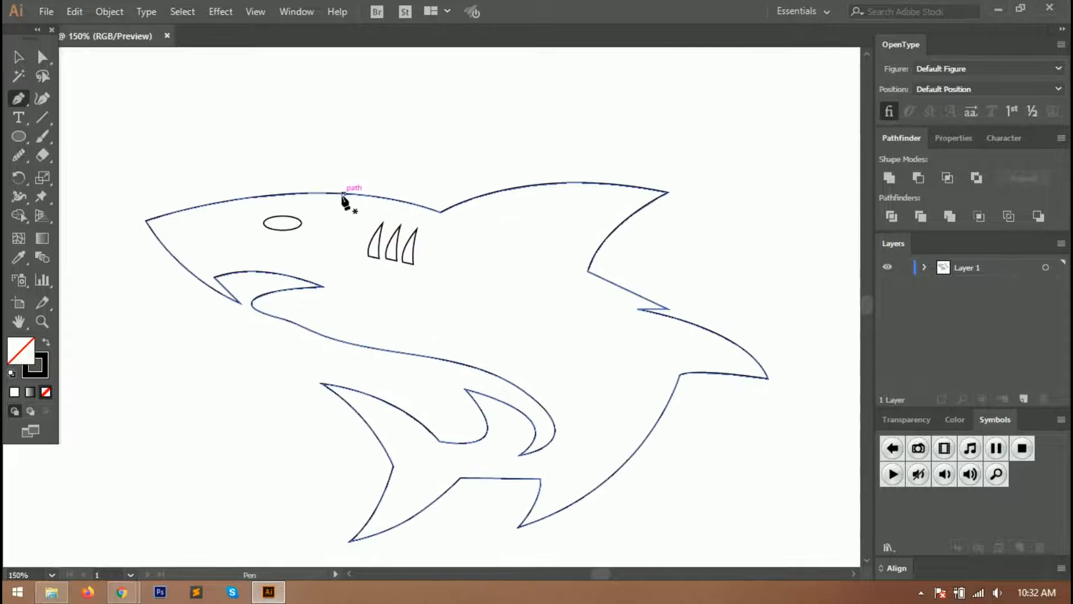
click(340, 193)
drag(437, 125, 481, 65)
drag(639, 105, 674, 125)
drag(752, 354, 712, 455)
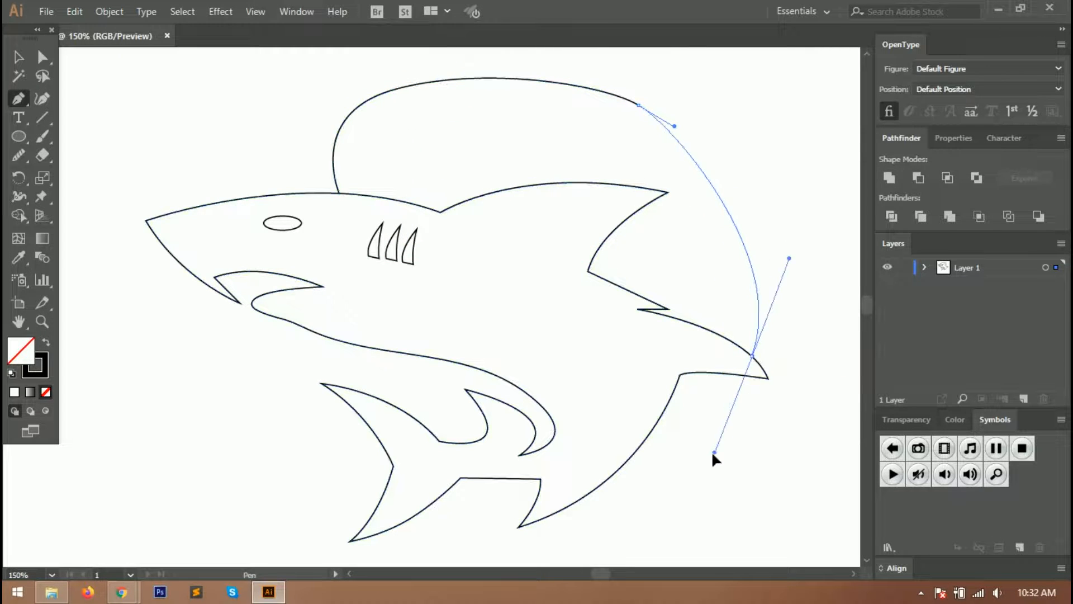
click(629, 529)
scroll(496, 347, down, 2)
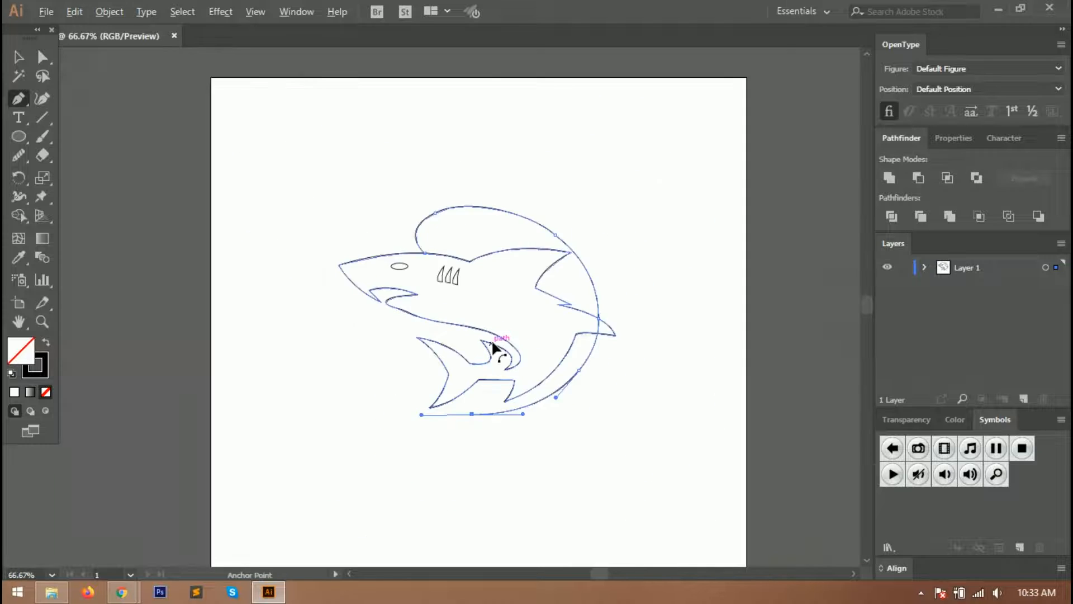
- Make the swoosh's lower end a sharp tip and curve it back up to the body outline near the tail
scroll(496, 395, up, 4)
click(402, 494)
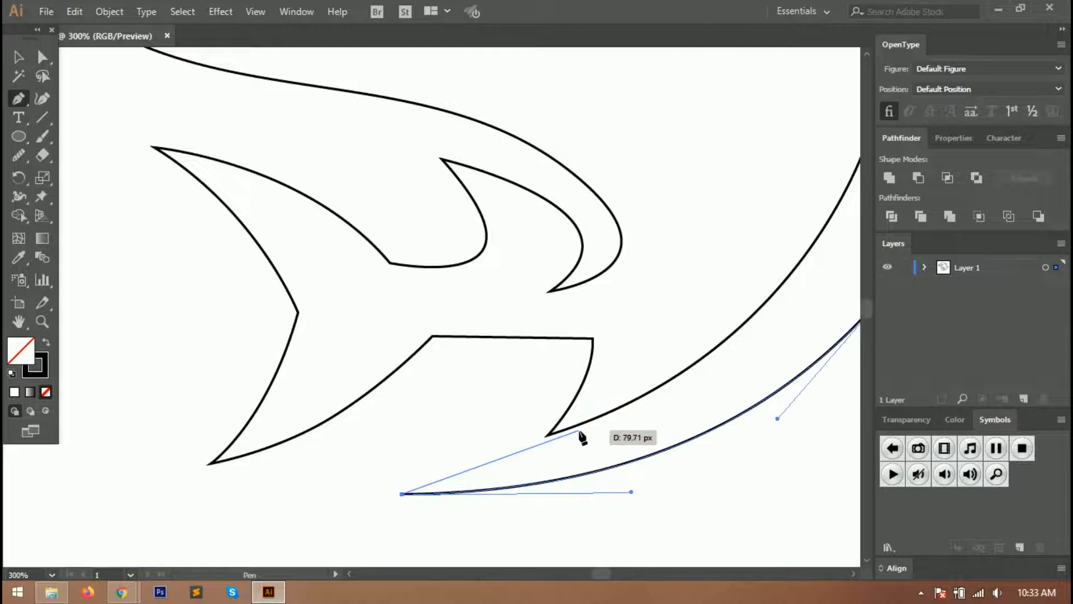
drag(577, 425, 651, 383)
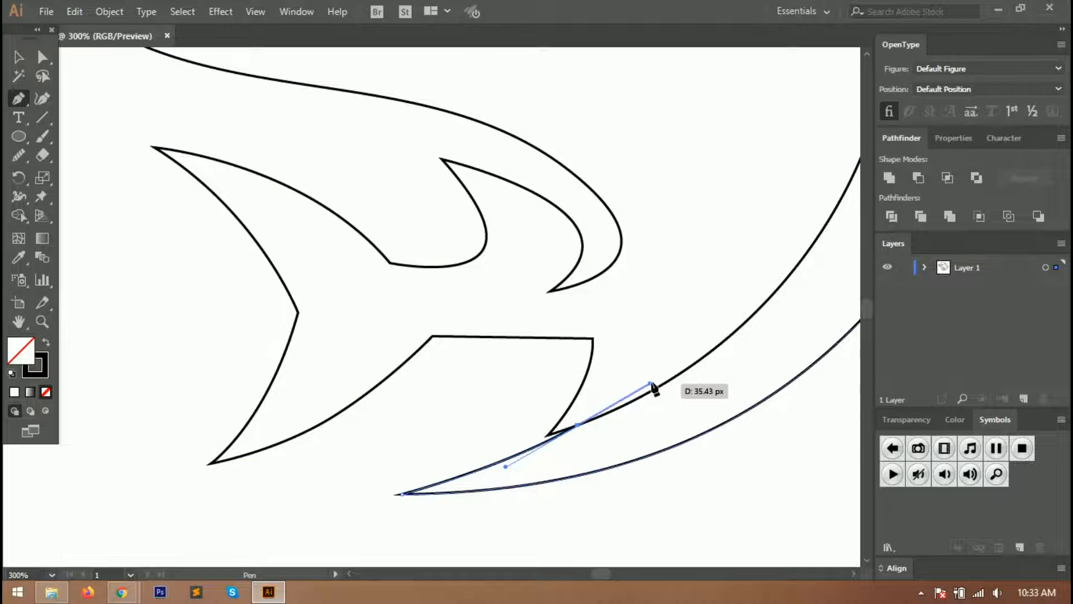
scroll(451, 376, down, 3)
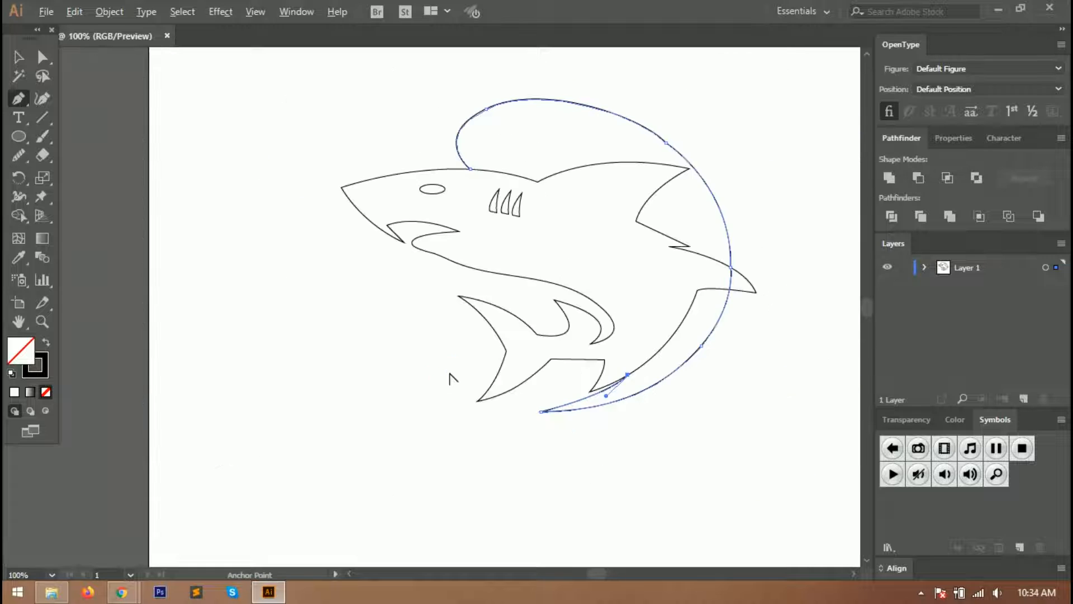
scroll(571, 414, up, 4)
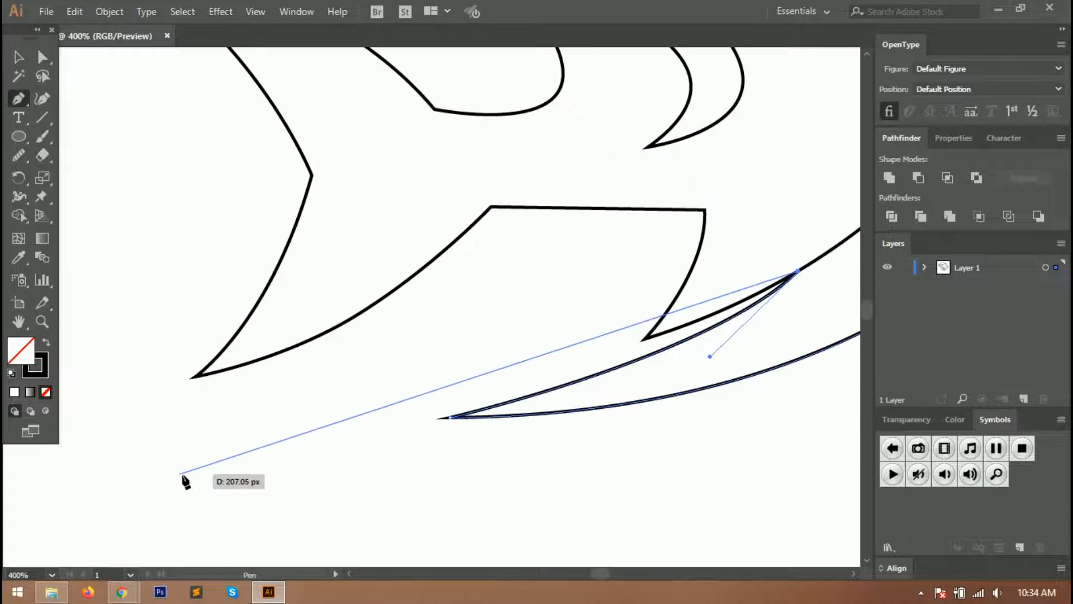
drag(200, 477, 78, 492)
scroll(272, 496, down, 4)
scroll(321, 482, up, 3)
scroll(470, 473, down, 3)
scroll(450, 417, up, 2)
key(ctrl+z)
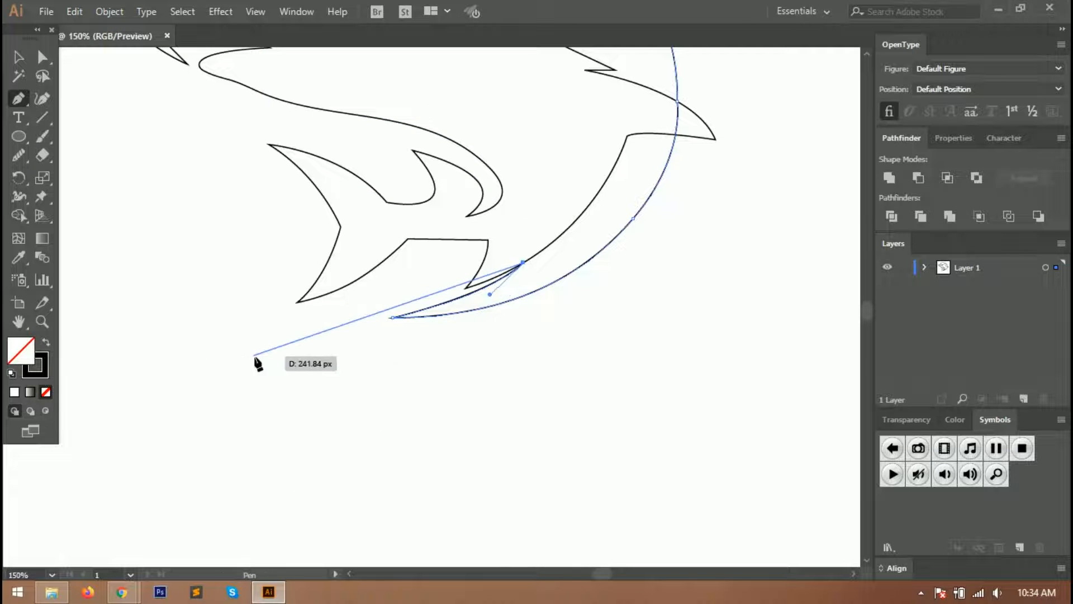
- Add a second, longer pointed tip to the swoosh below the tail fin and start the curve back under the first tip
click(266, 352)
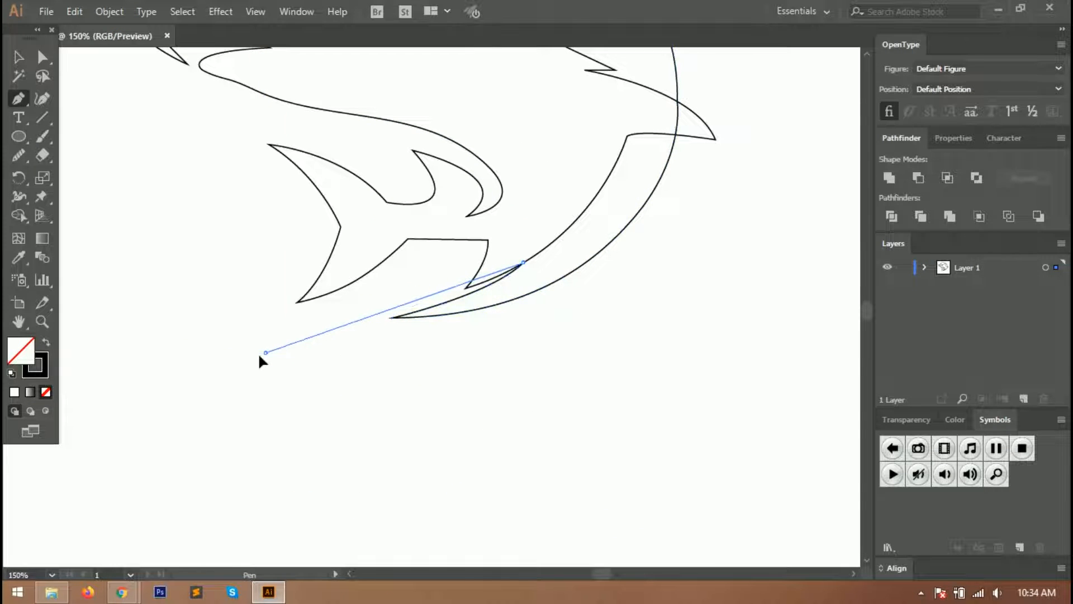
mouse_move(172, 364)
mouse_down()
mouse_move(192, 360)
mouse_move(35, 355)
mouse_up()
click(188, 355)
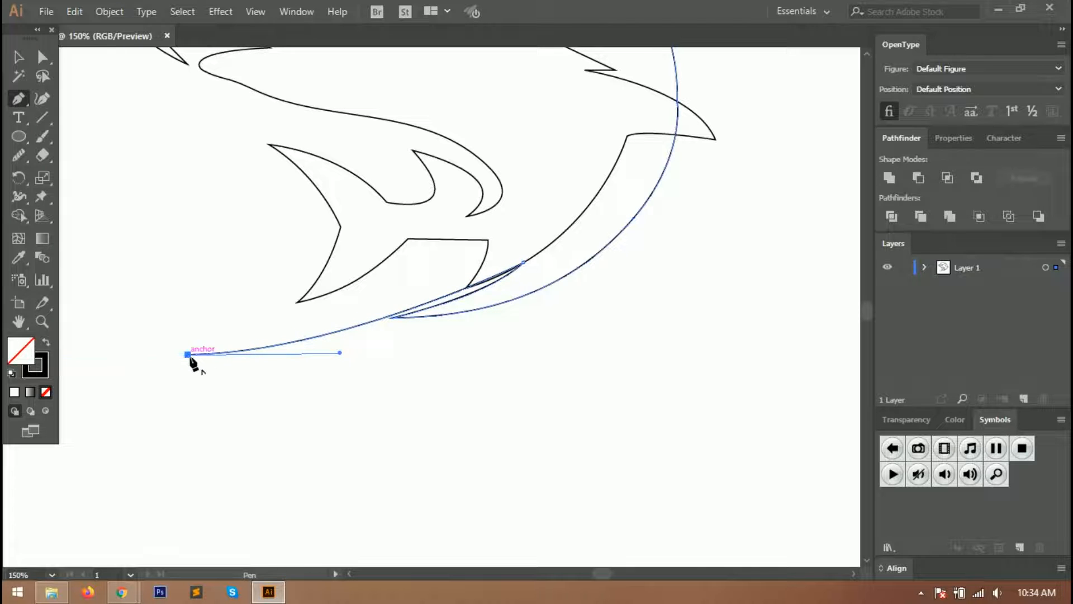
drag(537, 316, 690, 232)
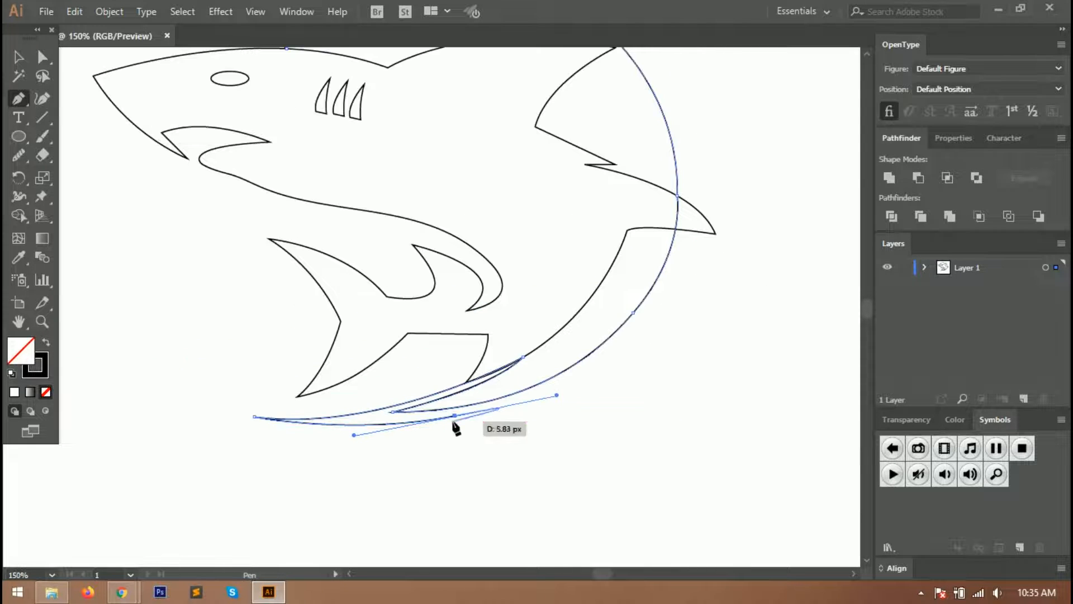
- Run the second swoosh curve outside the first one, around the rear fin and over the dorsal fin, down to the top of the head
drag(696, 230, 723, 104)
scroll(695, 139, up, 5)
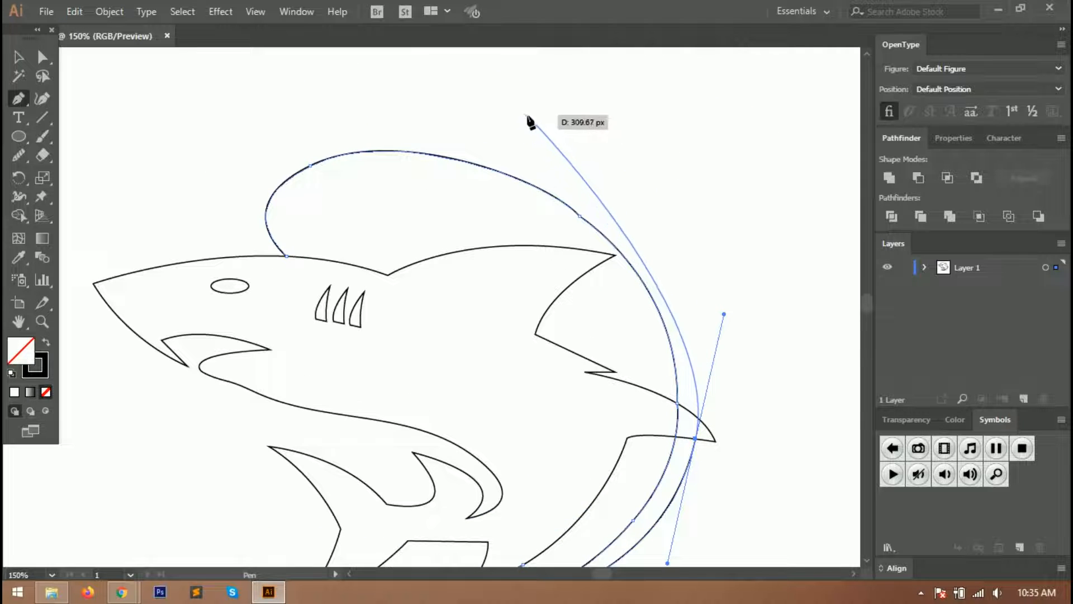
drag(550, 140, 477, 100)
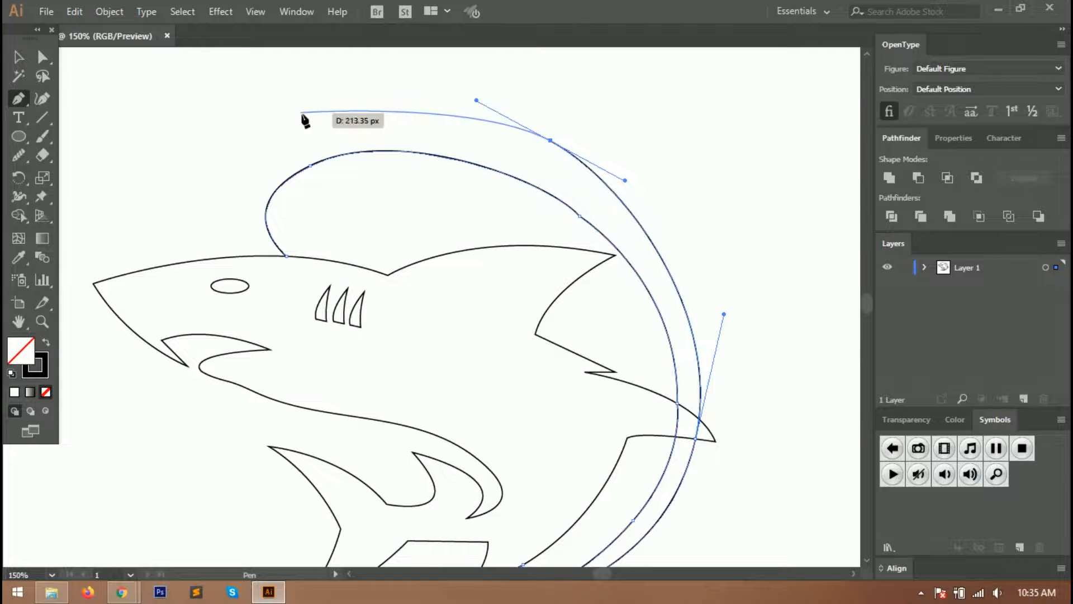
drag(286, 137, 251, 163)
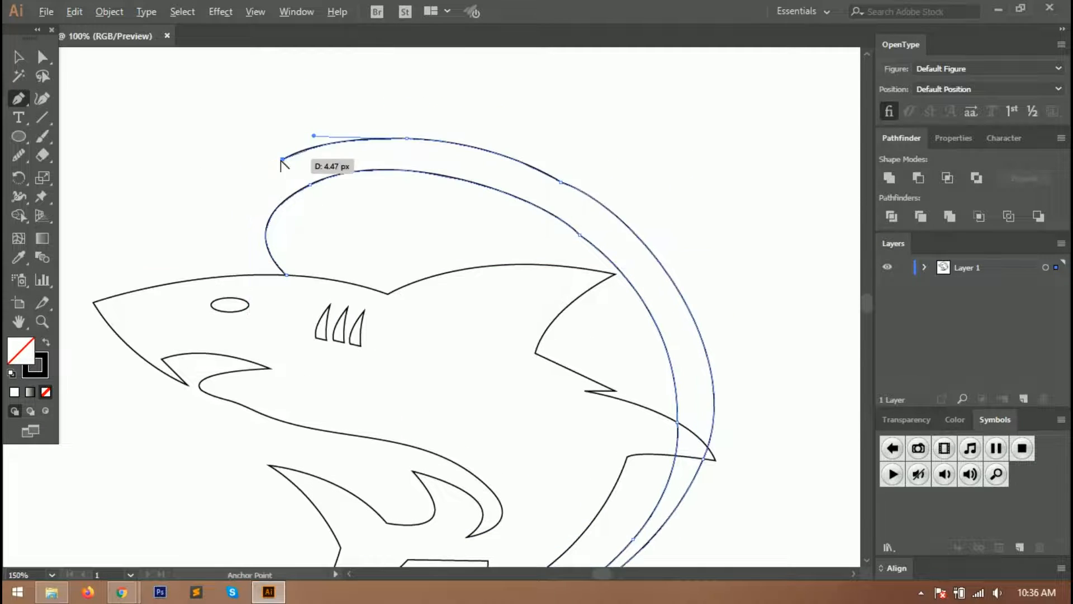
scroll(285, 167, down, 1)
scroll(286, 169, up, 1)
drag(248, 273, 317, 326)
scroll(244, 196, down, 2)
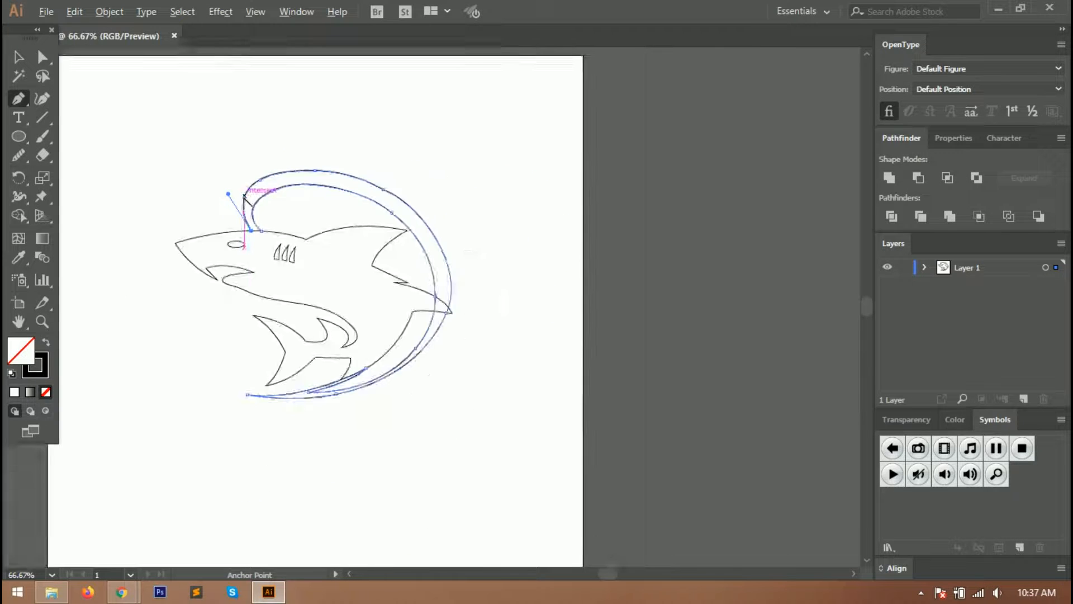
- Draw a third, outermost swoosh curve from the top of the head over the dorsal fin and down around the rear fin
scroll(245, 197, up, 4)
scroll(265, 146, down, 2)
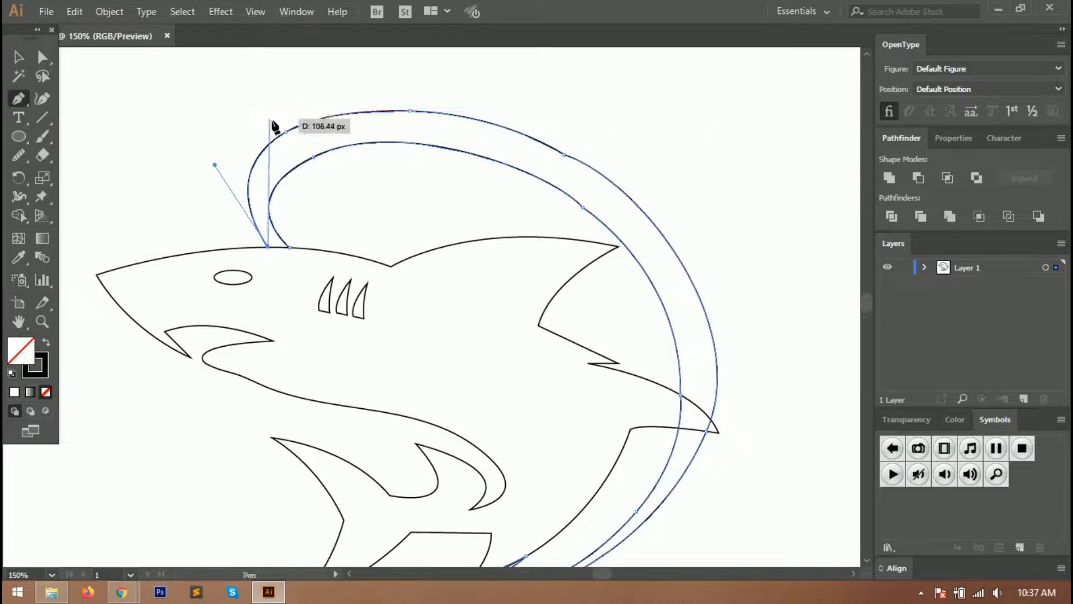
drag(269, 177, 284, 169)
drag(358, 124, 378, 88)
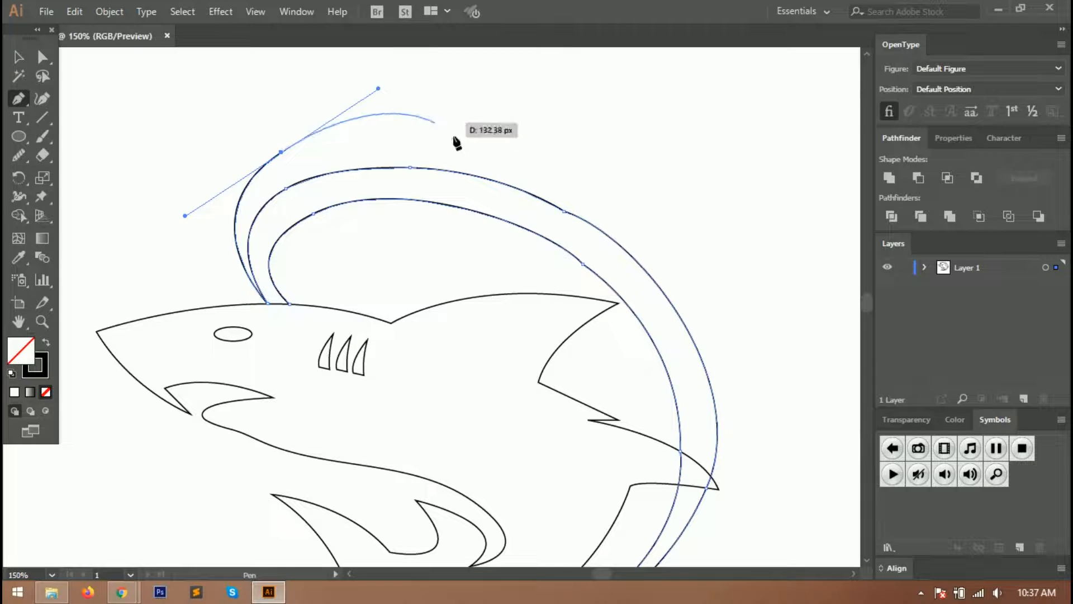
drag(606, 180, 629, 206)
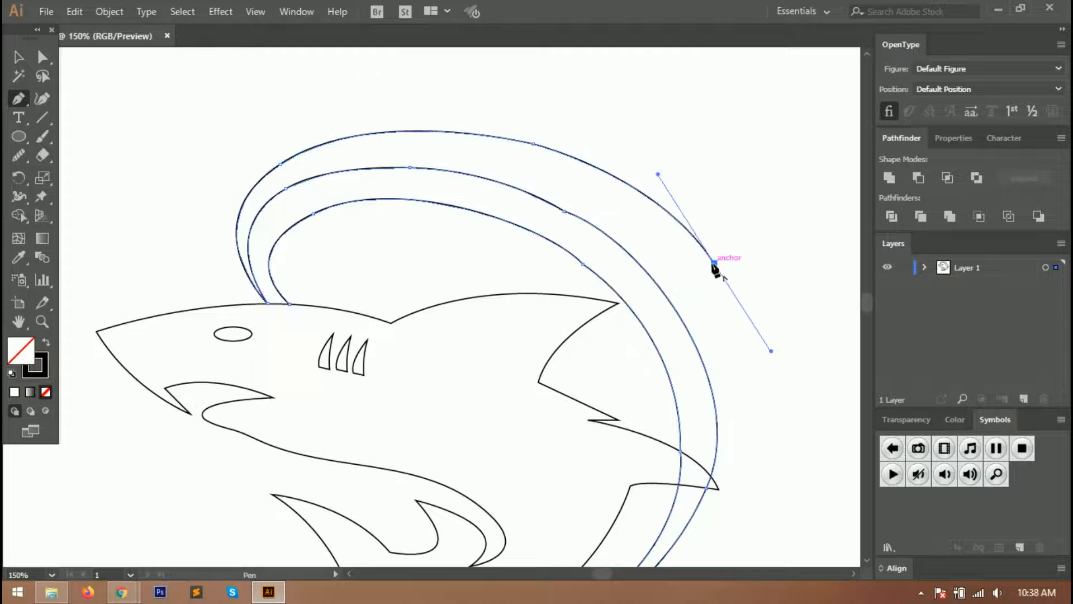
scroll(713, 263, down, 1)
click(713, 263)
drag(748, 407, 722, 498)
- Continue the outermost swoosh curve beneath the body to a sharp corner tip just beyond the other tips
scroll(643, 520, down, 1)
click(409, 498)
key(ctrl+z)
drag(621, 503, 511, 529)
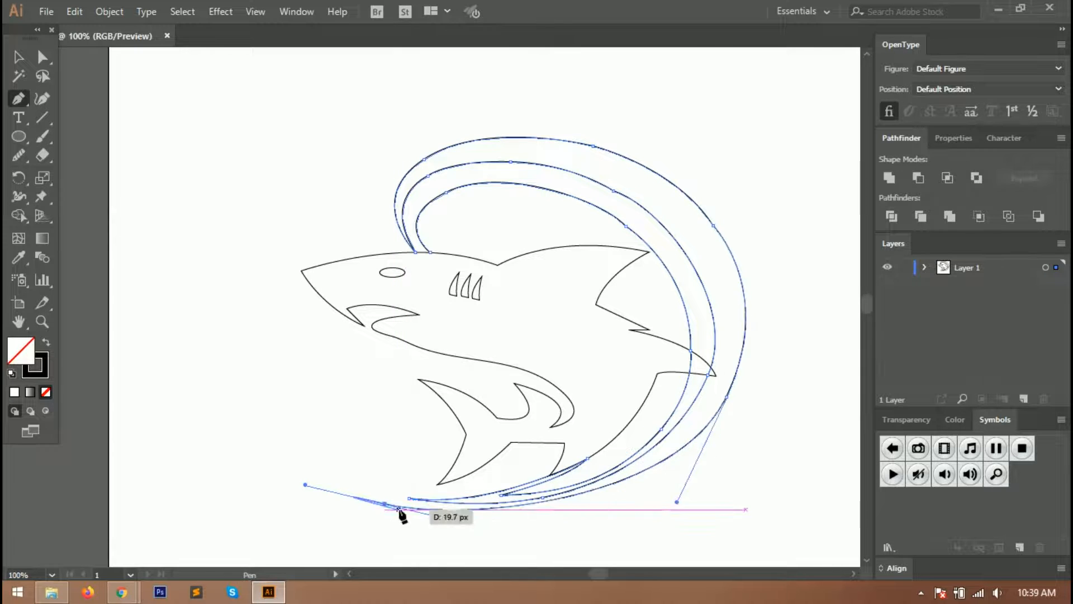
scroll(398, 509, down, 2)
scroll(398, 510, up, 3)
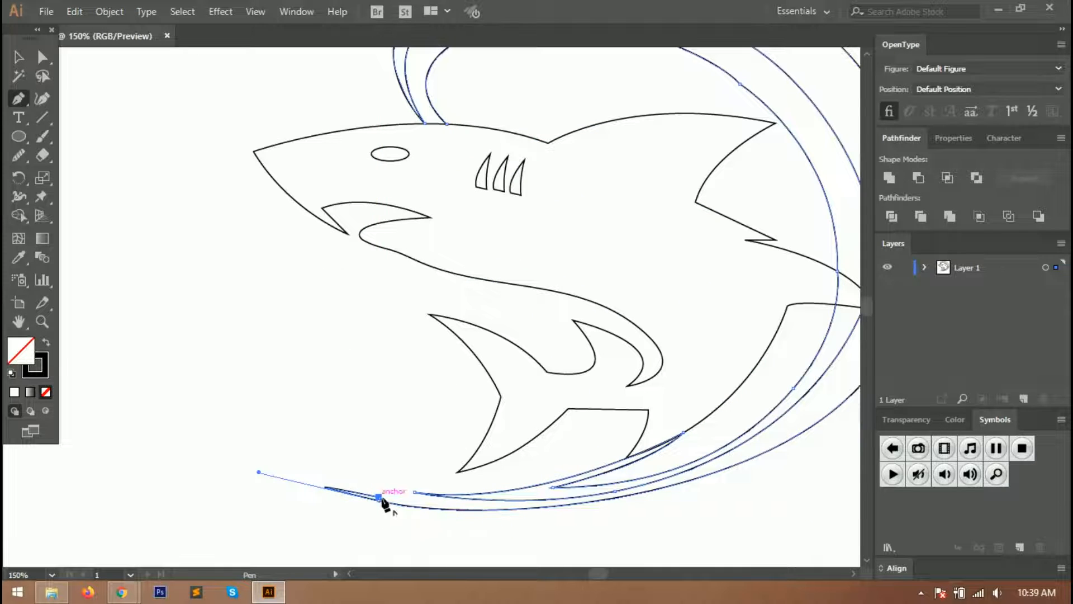
click(379, 500)
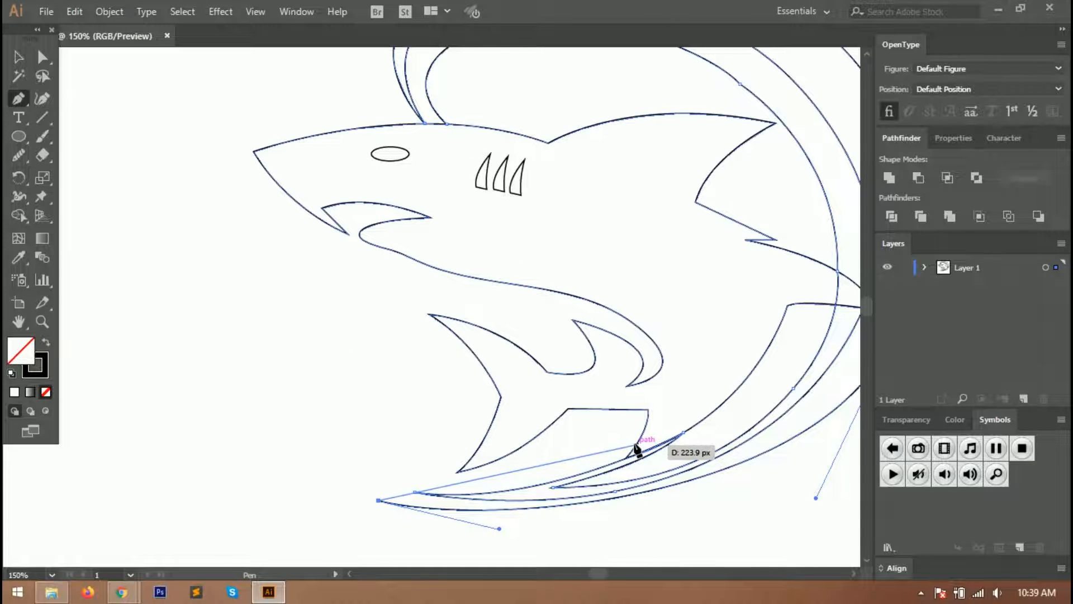
- Curve the swoosh from its outermost lower tip back up to the small fin near the tail and finish the path
drag(639, 440, 687, 428)
key(ctrl+z)
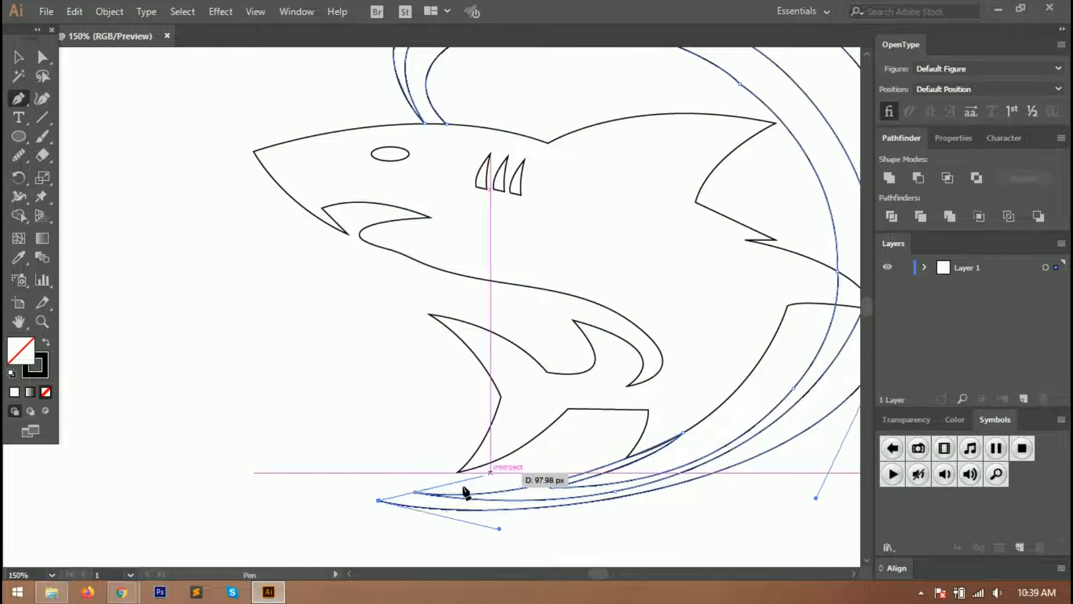
click(358, 492)
drag(637, 443, 691, 401)
click(637, 444)
scroll(441, 361, down, 2)
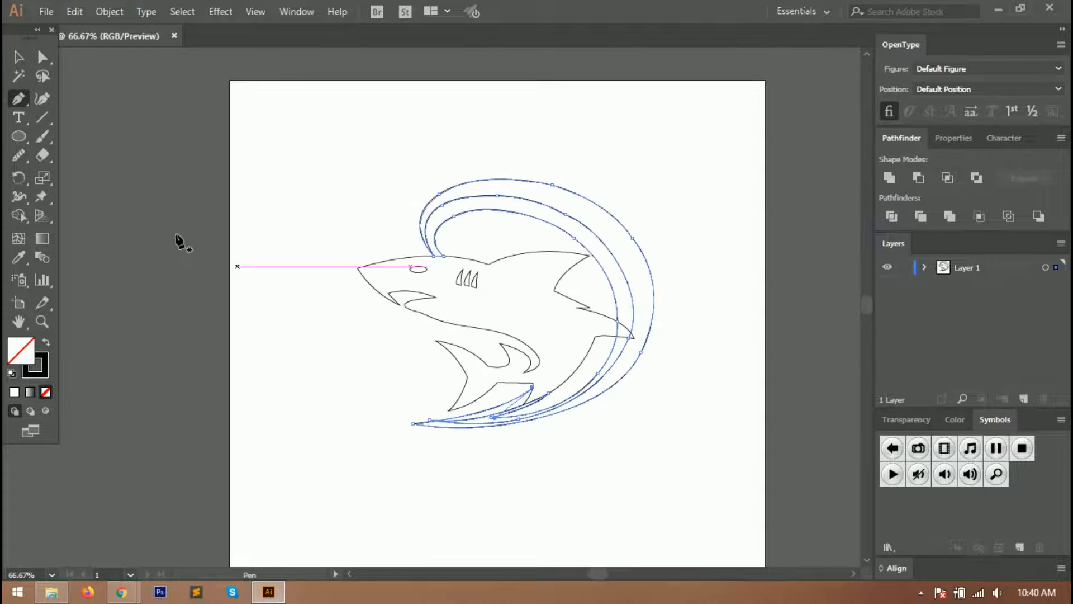
key(v)
- Even out the curves of the swoosh with the Smooth tool, then deselect it
scroll(327, 237, up, 2)
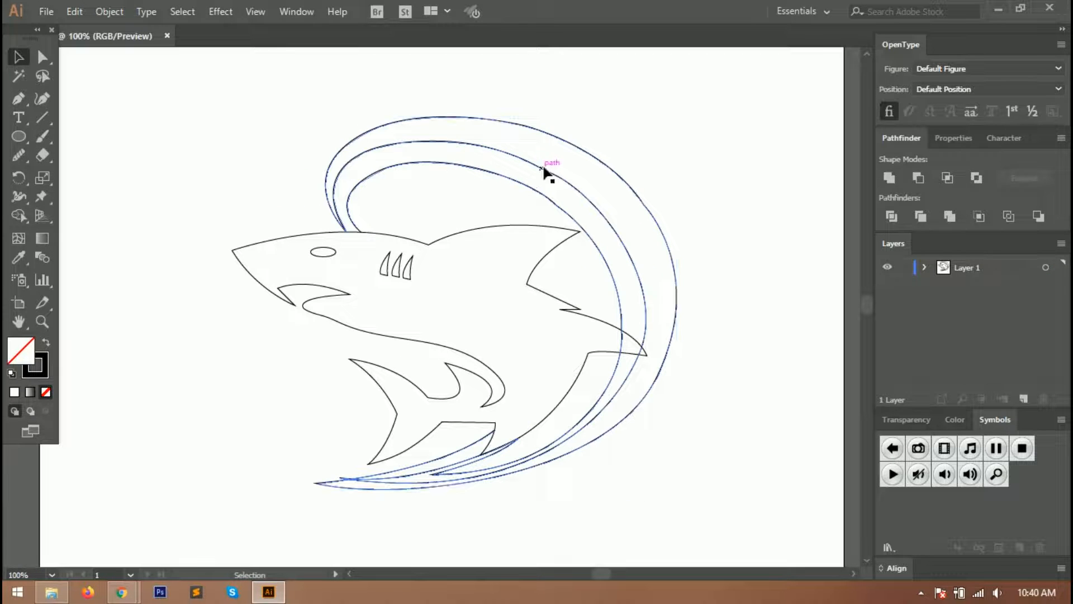
drag(19, 154, 97, 191)
mouse_move(625, 237)
mouse_down()
mouse_move(562, 175)
mouse_move(462, 151)
mouse_move(488, 152)
mouse_move(605, 231)
mouse_move(653, 301)
mouse_move(654, 330)
mouse_up()
drag(560, 207, 494, 183)
mouse_move(366, 179)
mouse_down()
mouse_move(501, 175)
mouse_move(599, 237)
mouse_up()
drag(634, 334, 594, 404)
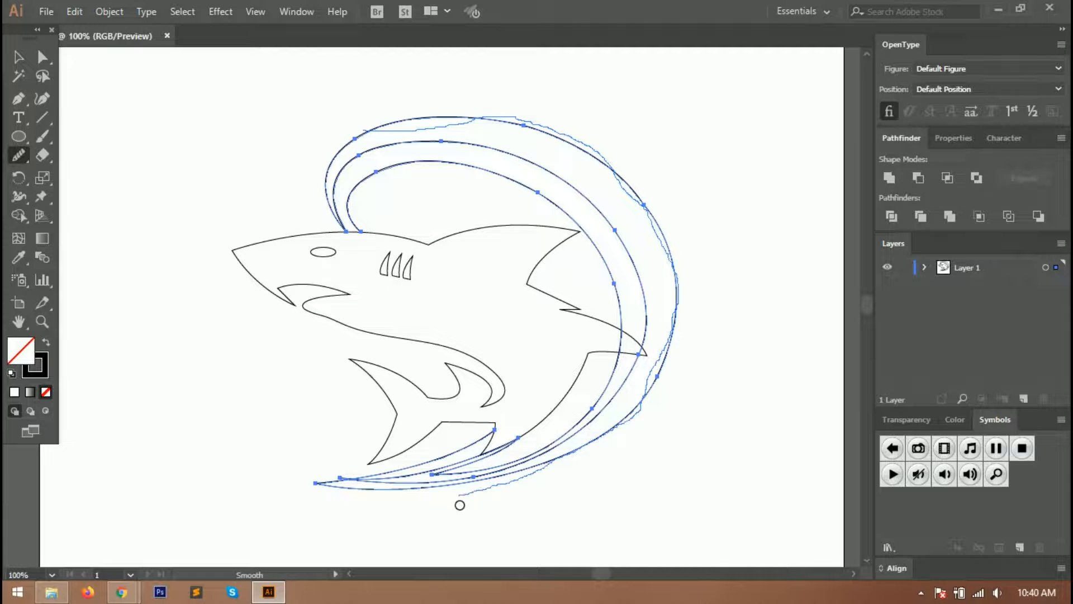
drag(466, 502, 459, 502)
click(18, 58)
click(288, 155)
- Send the swoosh path backward in the stacking order and deselect it
click(618, 299)
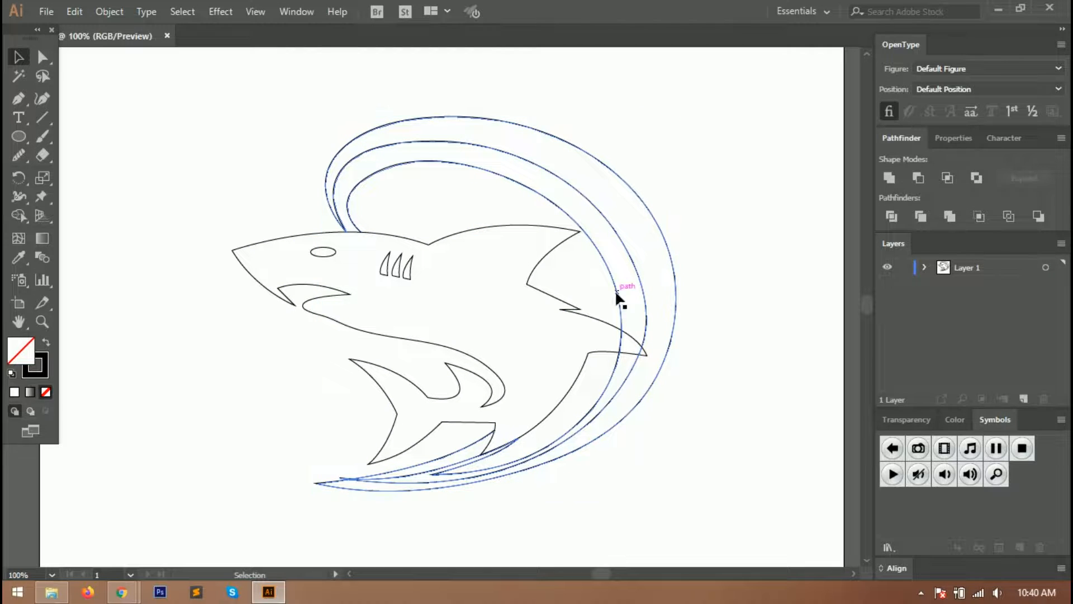
right_click(602, 254)
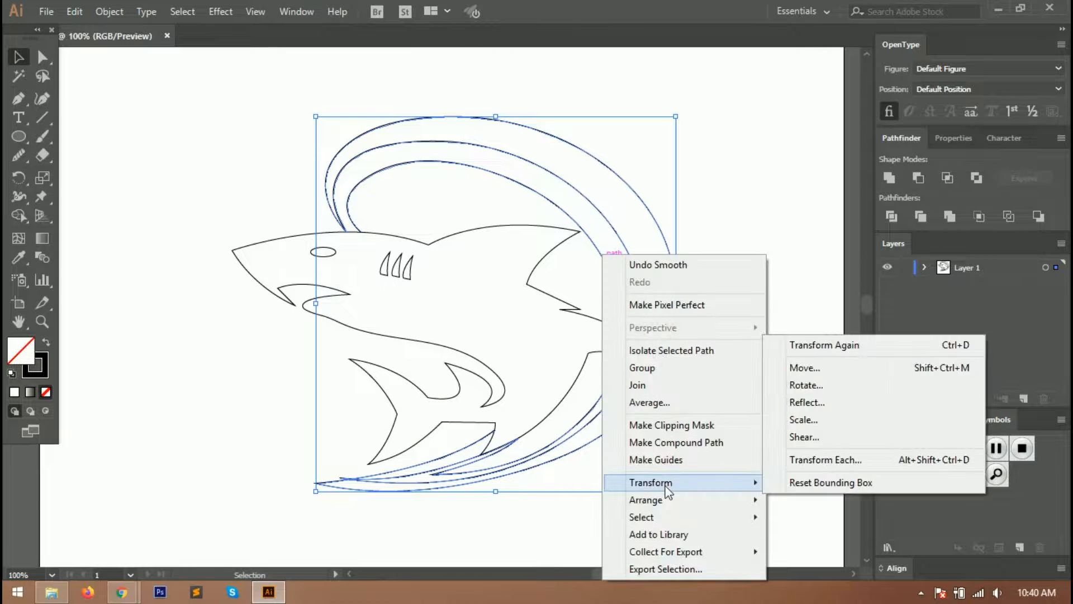
mouse_move(668, 499)
click(815, 534)
click(395, 285)
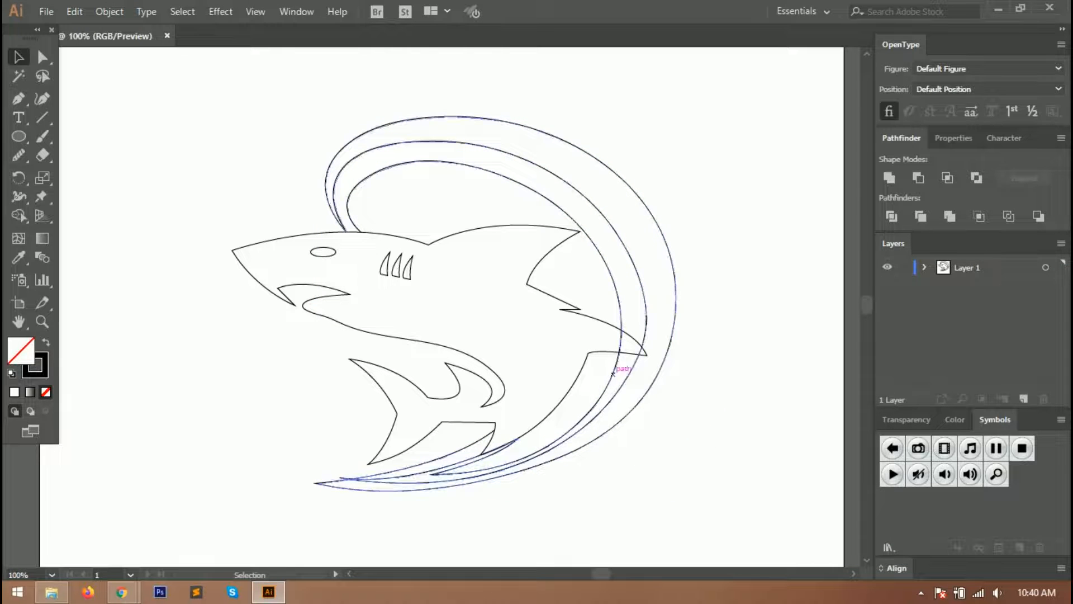
- Fill the shark body with a linear gradient
click(343, 296)
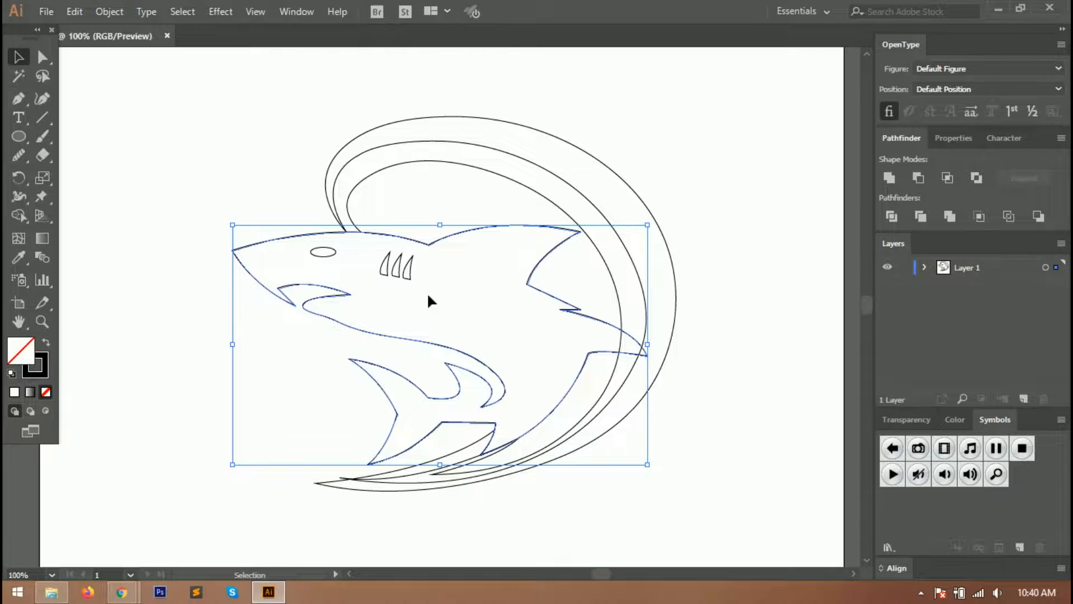
double_click(18, 357)
click(794, 284)
click(941, 220)
click(30, 392)
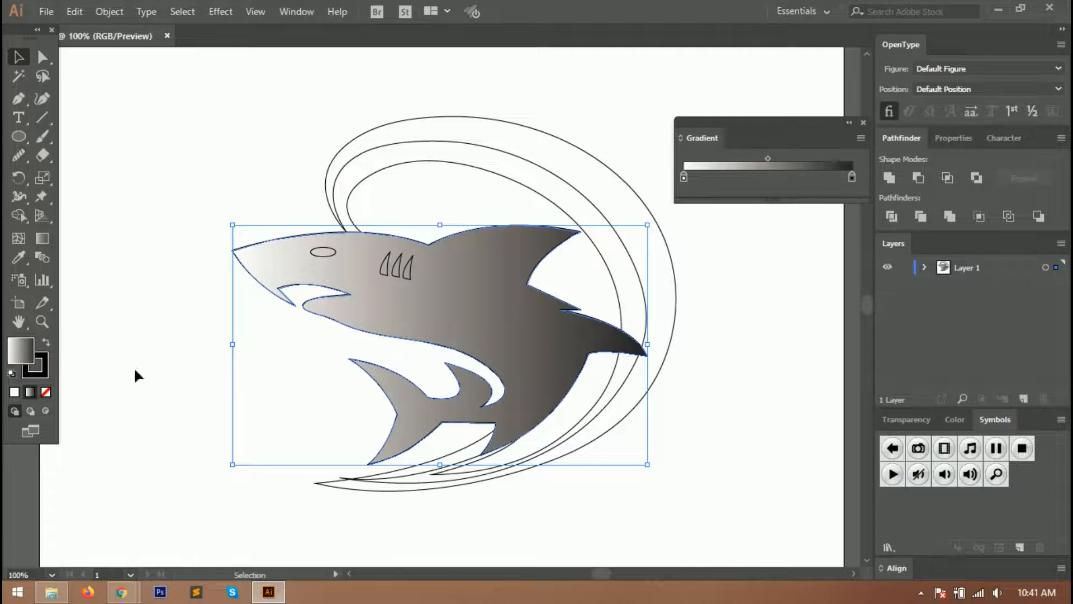
- Set the shark body's gradient to run from dark navy to medium blue, and remove its outline stroke
double_click(683, 178)
click(736, 237)
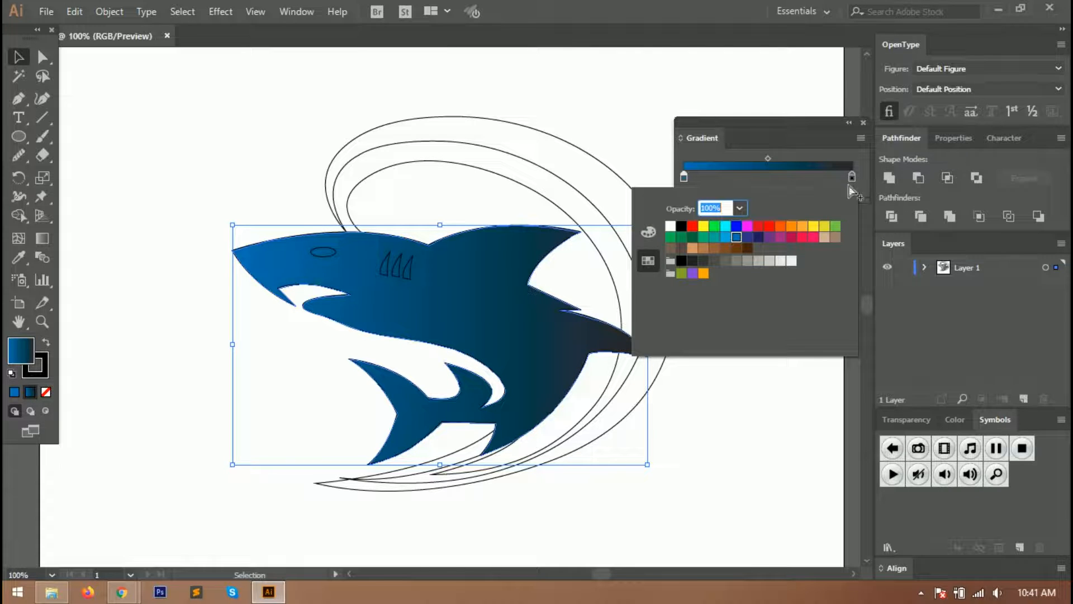
click(736, 226)
double_click(852, 178)
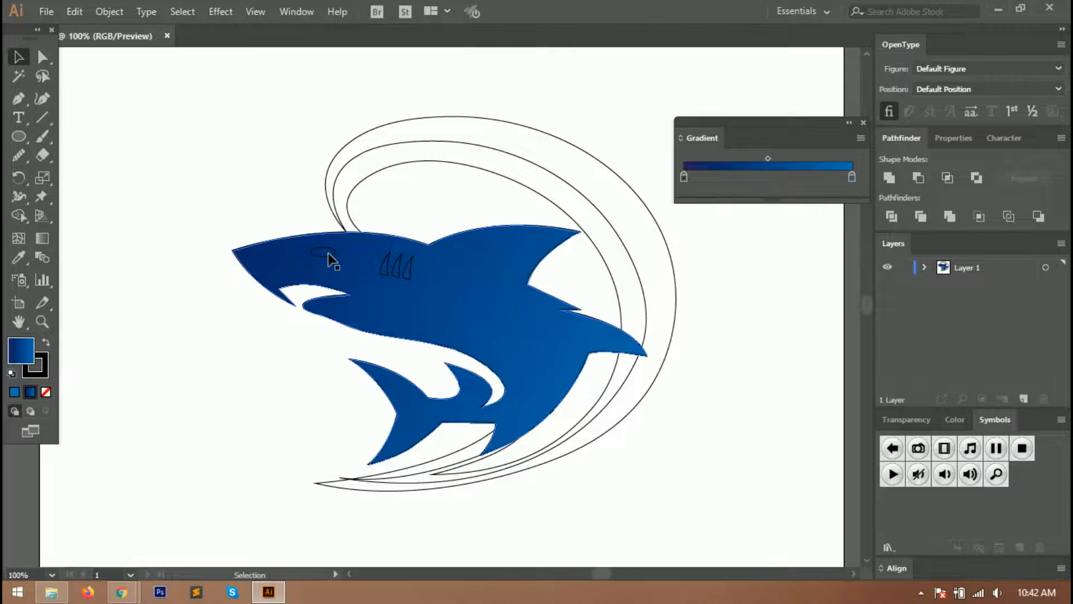
click(35, 365)
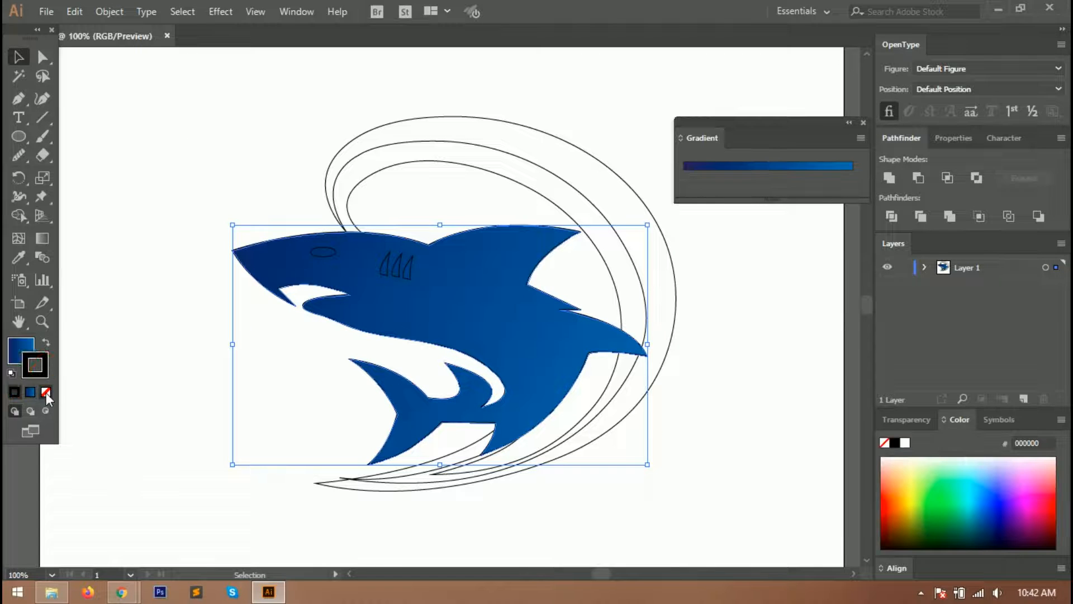
- Fill the eye with light grey and copy that colour onto the three gills with the Eyedropper, then deselect
click(322, 256)
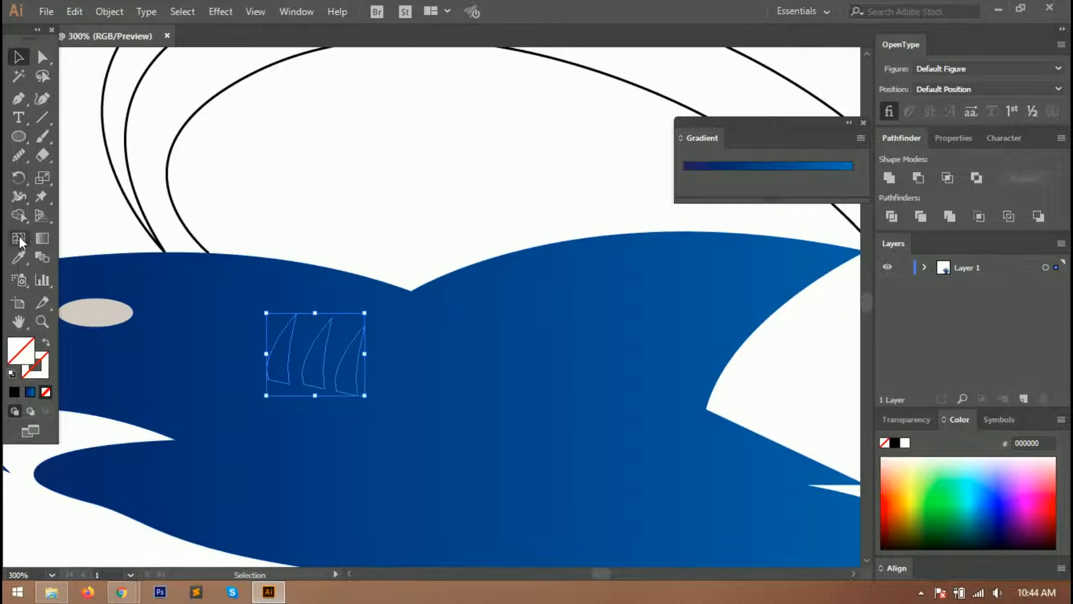
click(18, 257)
click(96, 312)
click(18, 57)
click(293, 189)
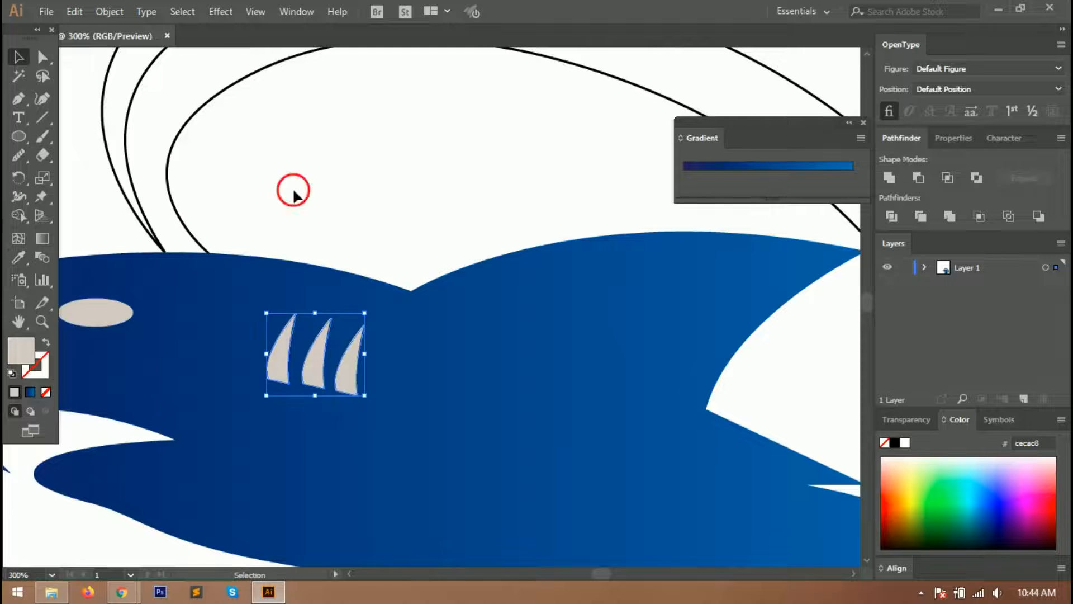
- Colour the swoosh regions with the Shape Builder: blue inner band, lighter blue outer band and off-white openings, then deselect
key(ctrl+0)
click(429, 172)
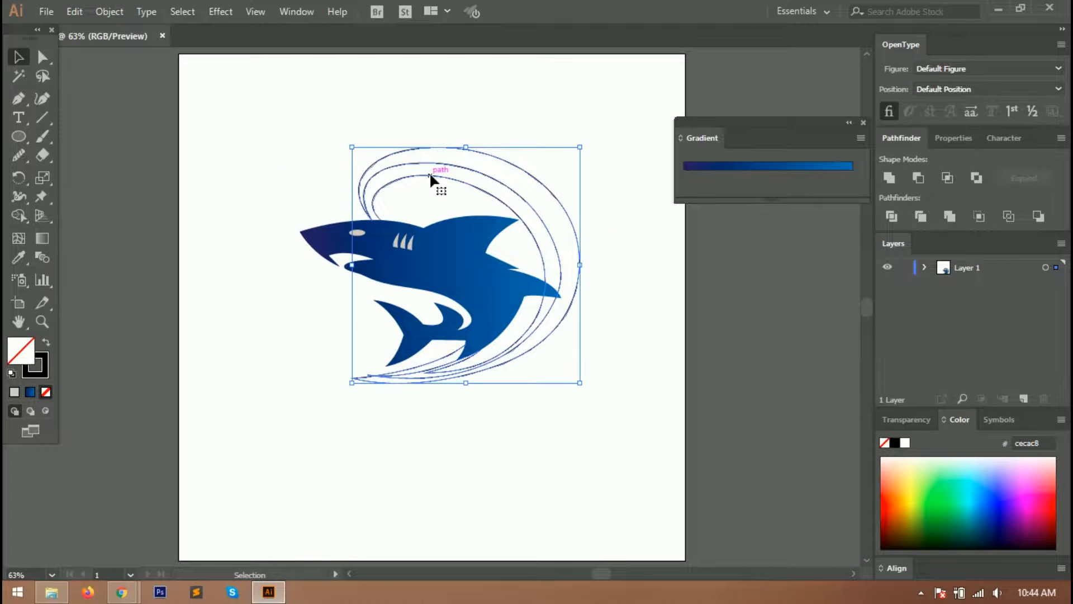
click(30, 391)
click(46, 392)
click(284, 309)
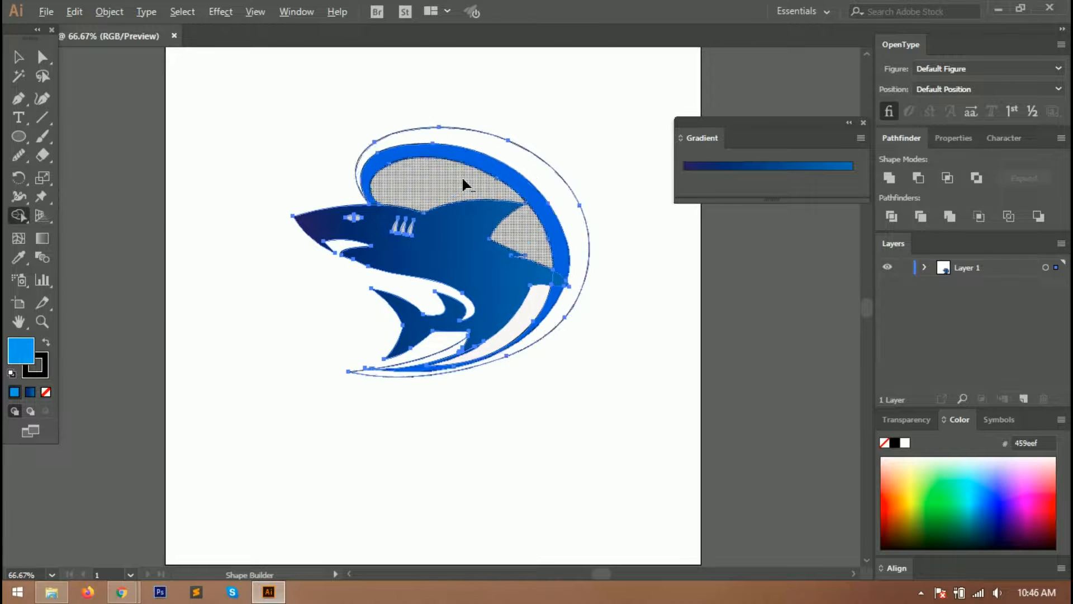
click(442, 355)
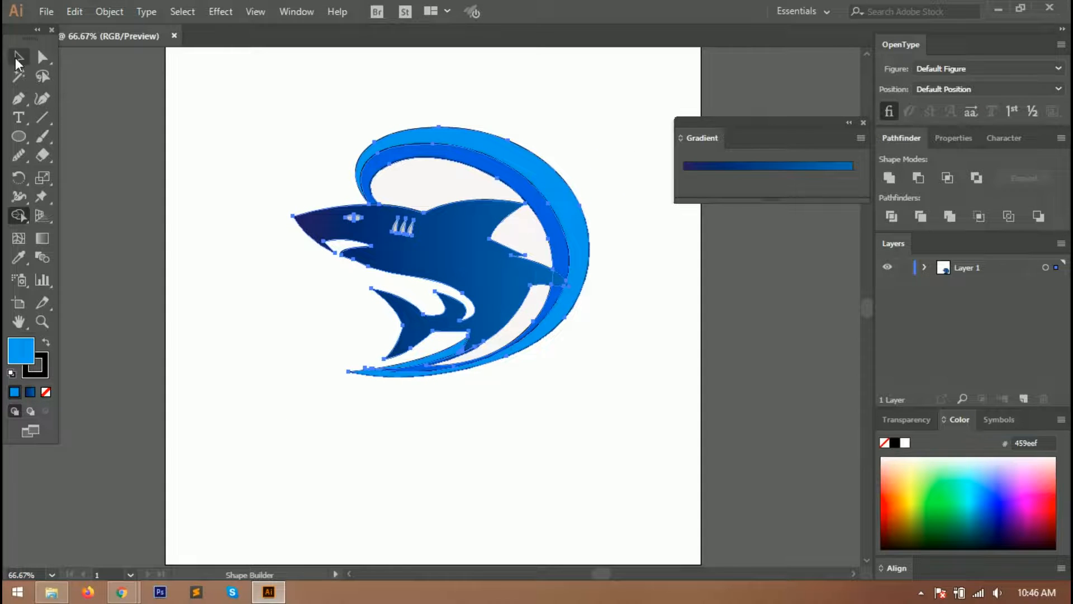
click(23, 61)
click(302, 274)
key(ctrl+0)
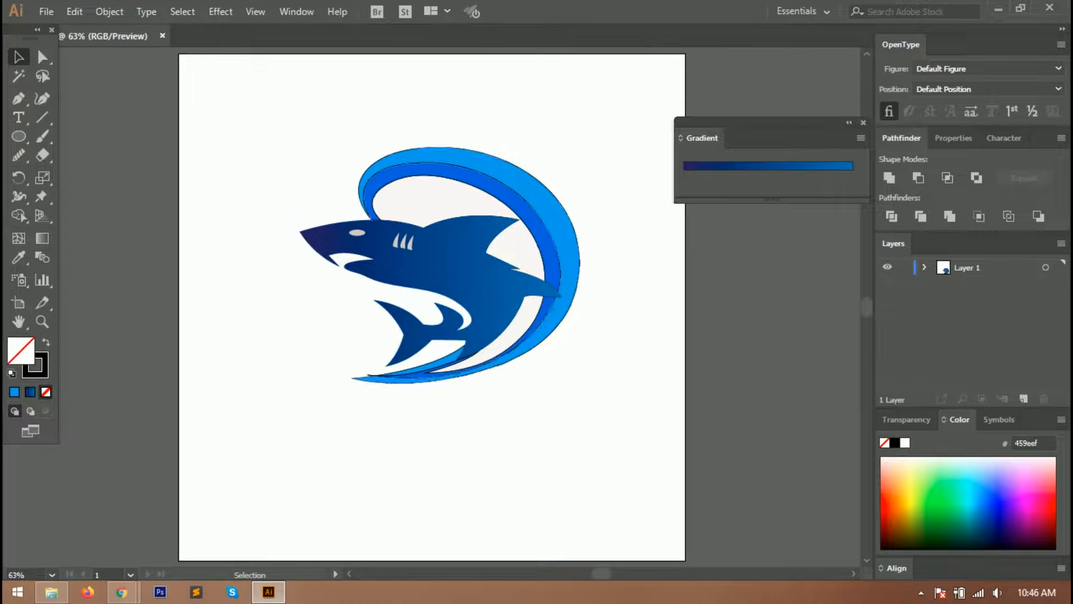
- Remove the black stroke from all swoosh pieces, including the small ones beneath the tail
key(ctrl+a)
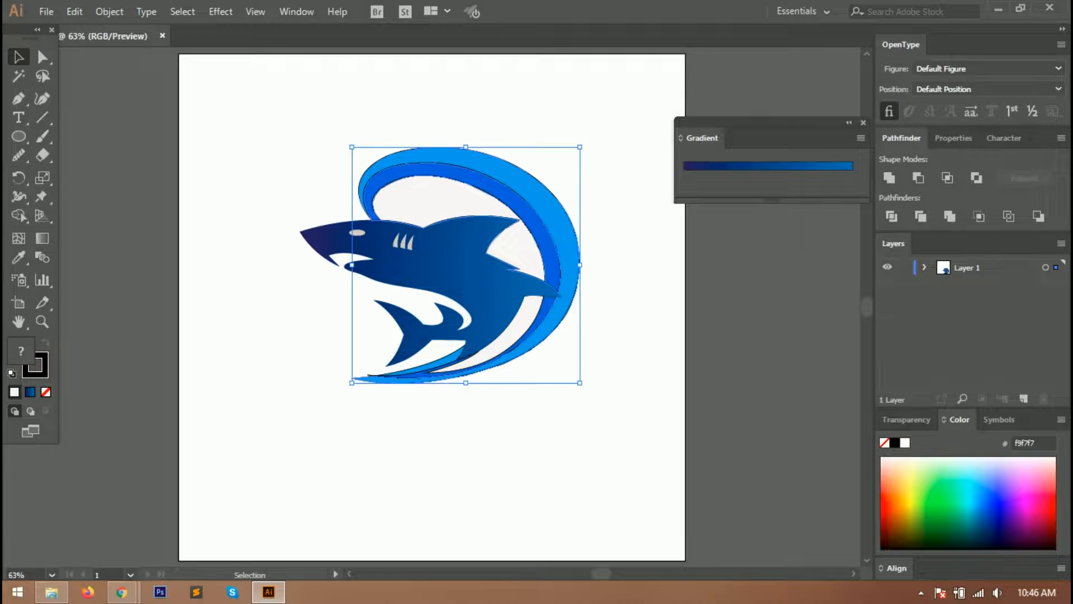
click(201, 400)
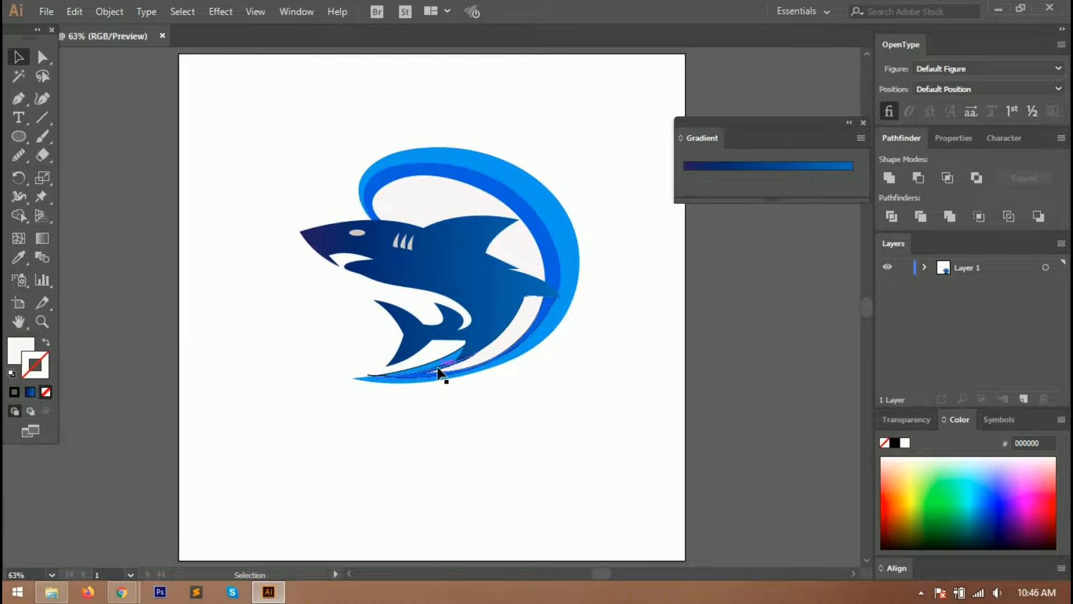
click(441, 372)
click(443, 364)
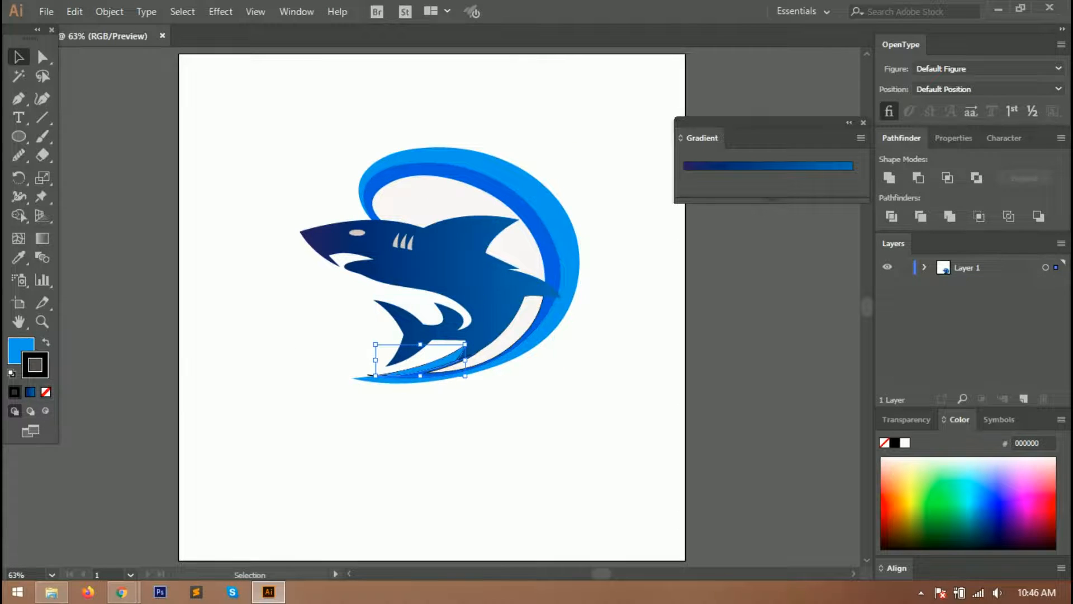
click(47, 392)
click(457, 365)
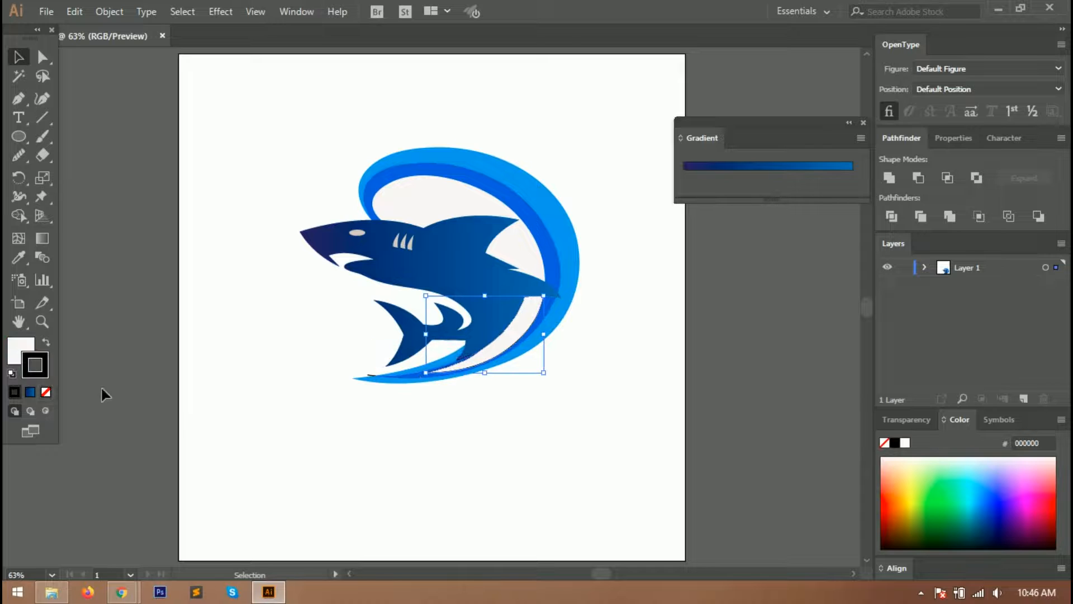
click(47, 392)
click(244, 372)
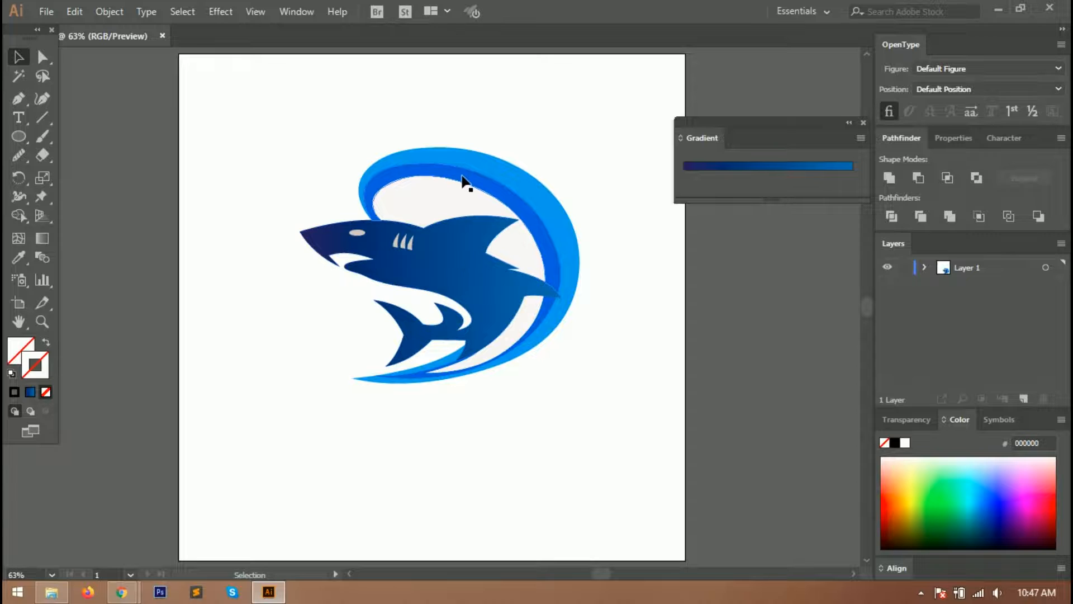
- Recolour the inner swoosh band with a lighter blue fill
click(419, 178)
double_click(17, 349)
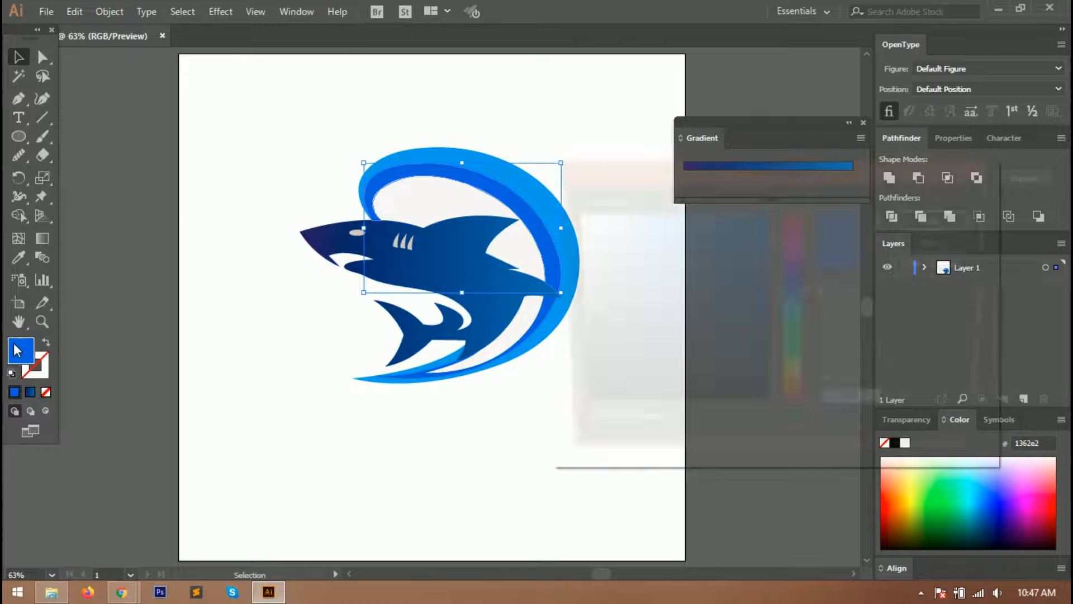
click(944, 240)
- Set the outer swoosh's gradient to start in indigo blue and end in light blue 29abe2
click(512, 290)
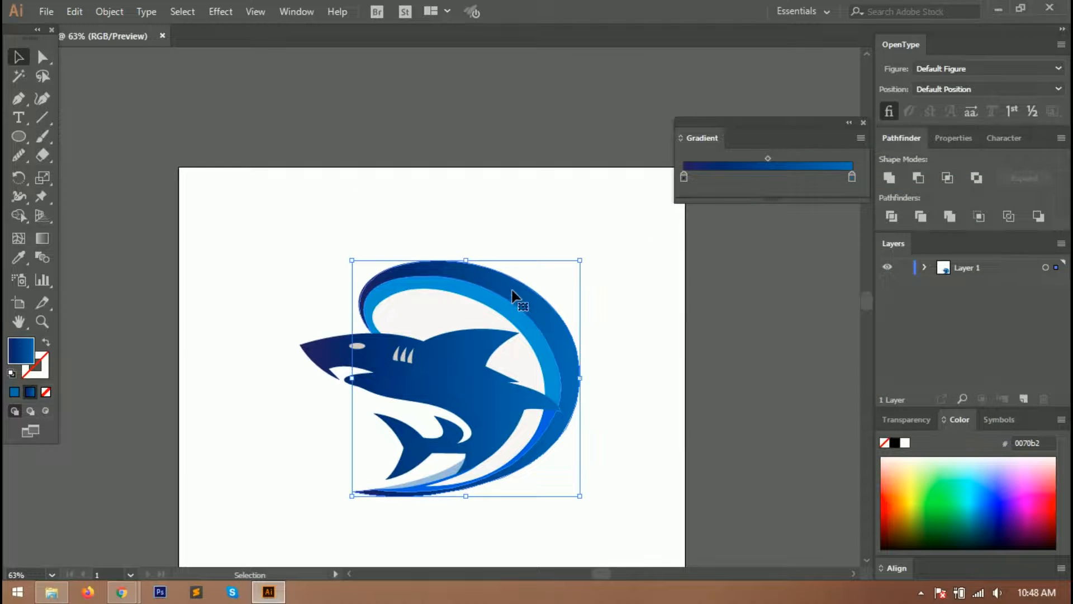
click(684, 177)
double_click(683, 177)
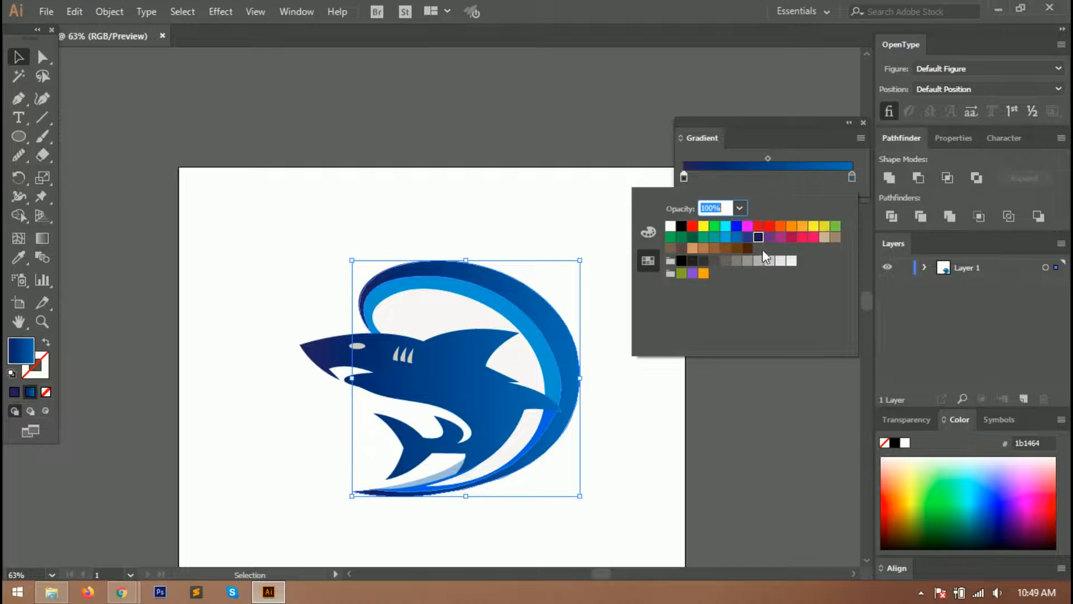
click(747, 238)
click(852, 179)
double_click(852, 176)
click(726, 238)
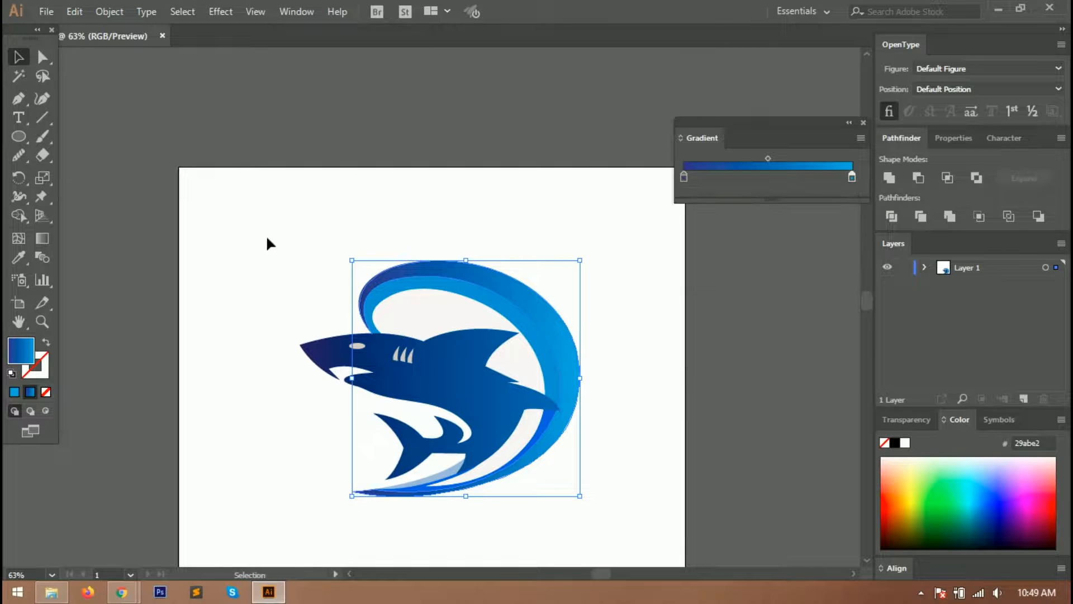
- Redirect the outer swoosh's gradient diagonally so the dark end lies at the lower right and the light end at the upper left
click(42, 238)
drag(334, 262, 598, 411)
drag(313, 287, 640, 412)
drag(584, 457, 426, 275)
drag(558, 486, 317, 286)
click(18, 56)
- Try a gradient on the inner swoosh band with teal 007f90 as the start colour and a different end colour
click(468, 290)
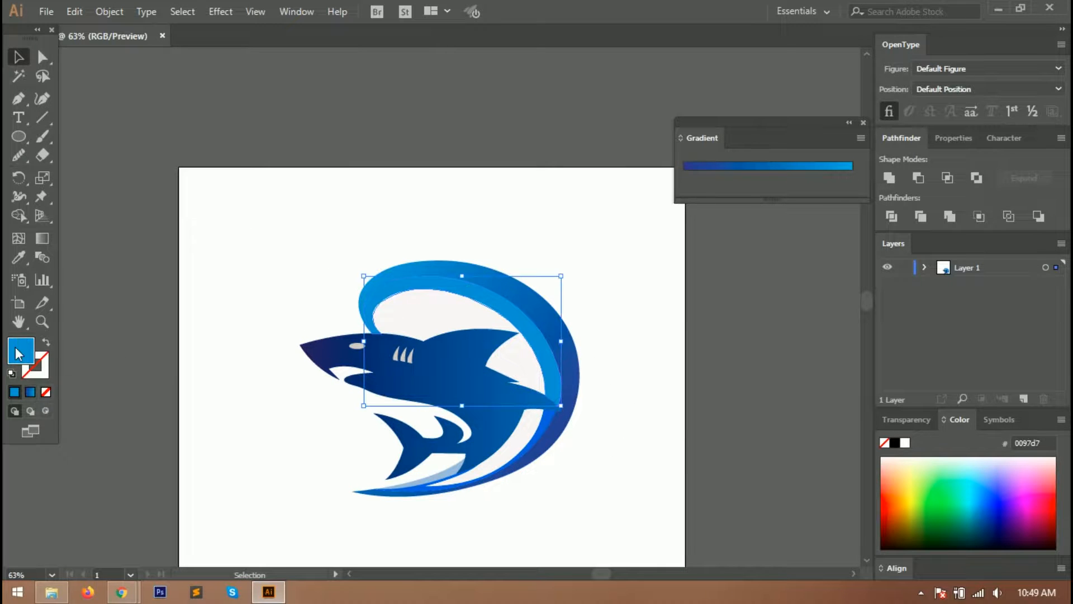
click(31, 393)
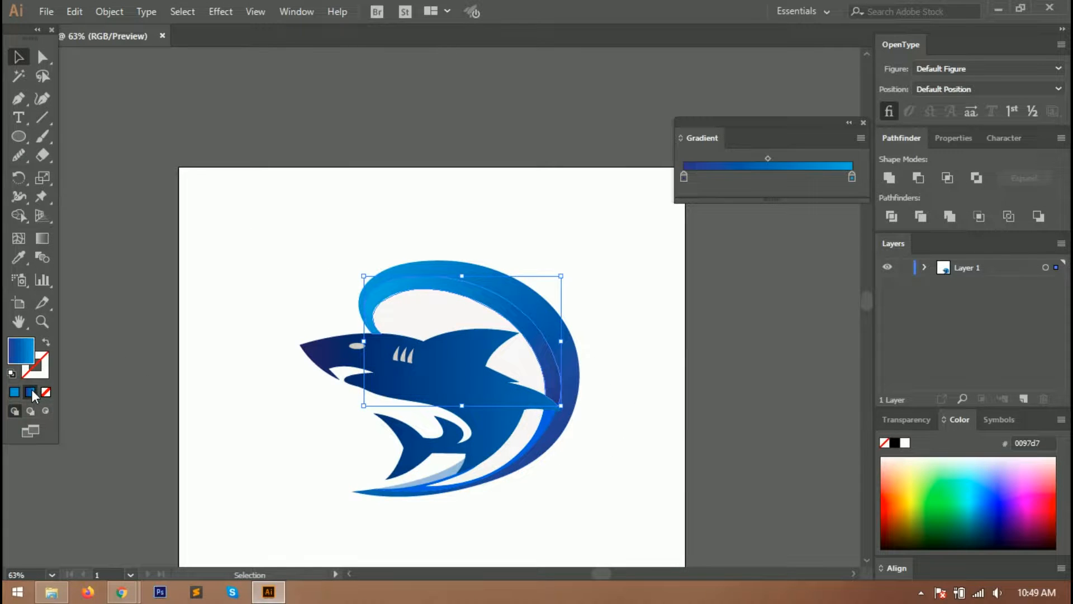
double_click(683, 178)
click(725, 237)
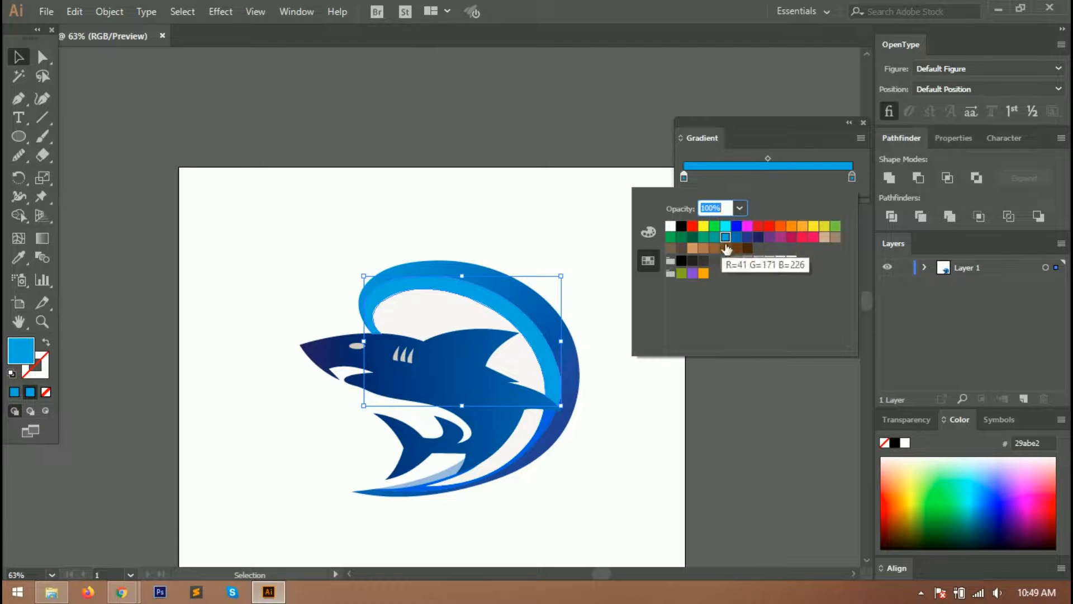
click(983, 514)
click(978, 515)
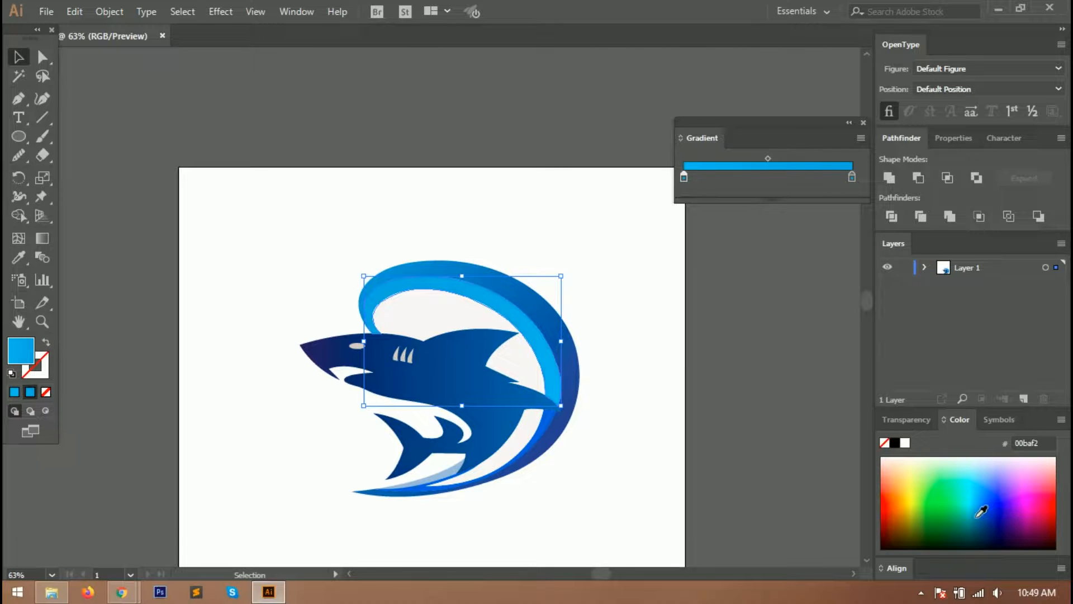
click(972, 522)
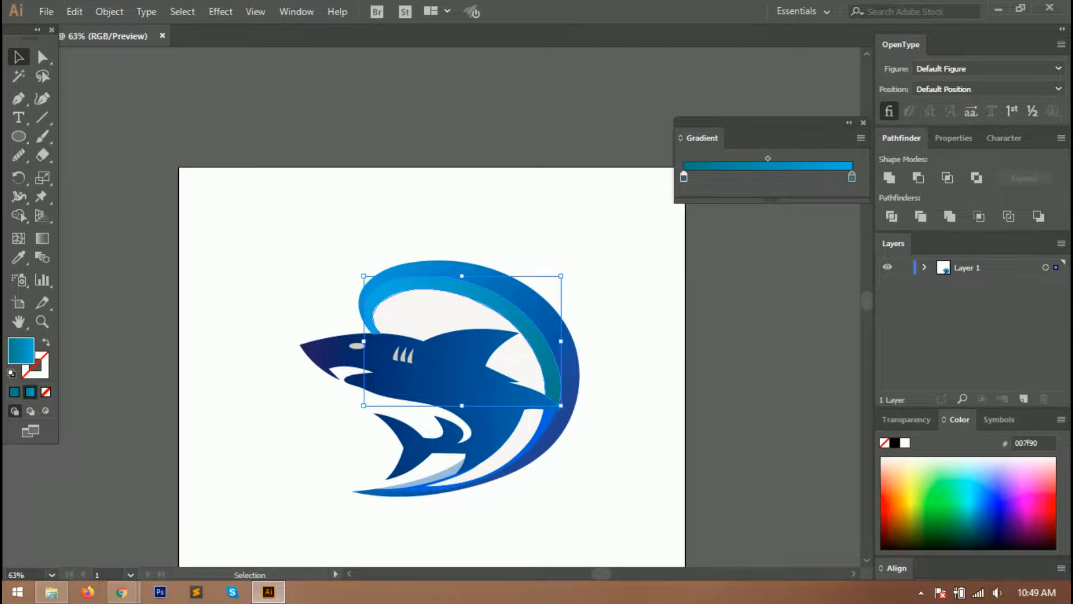
double_click(852, 177)
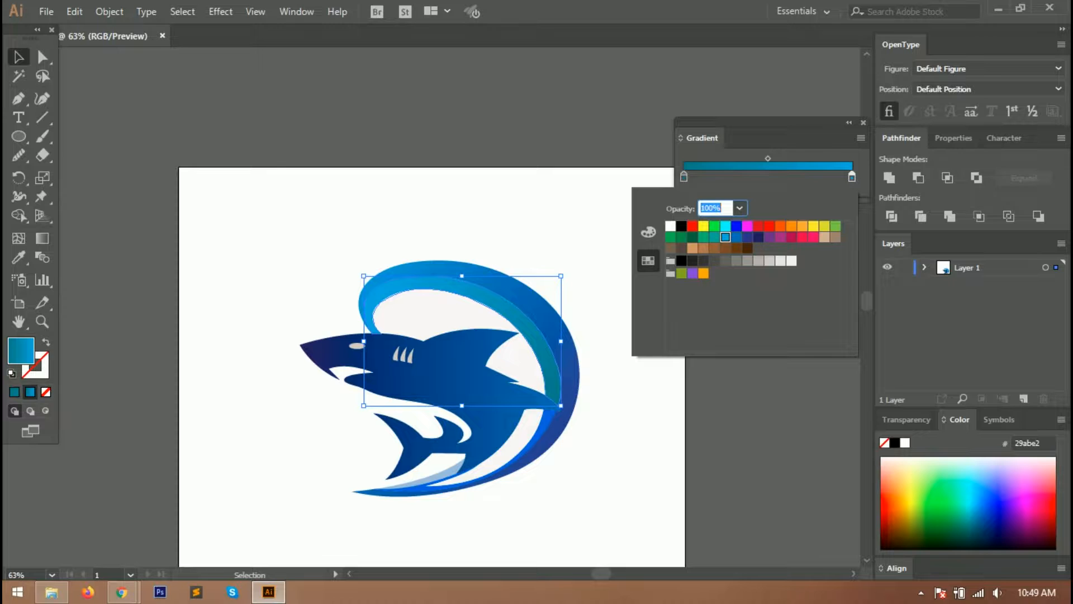
click(988, 536)
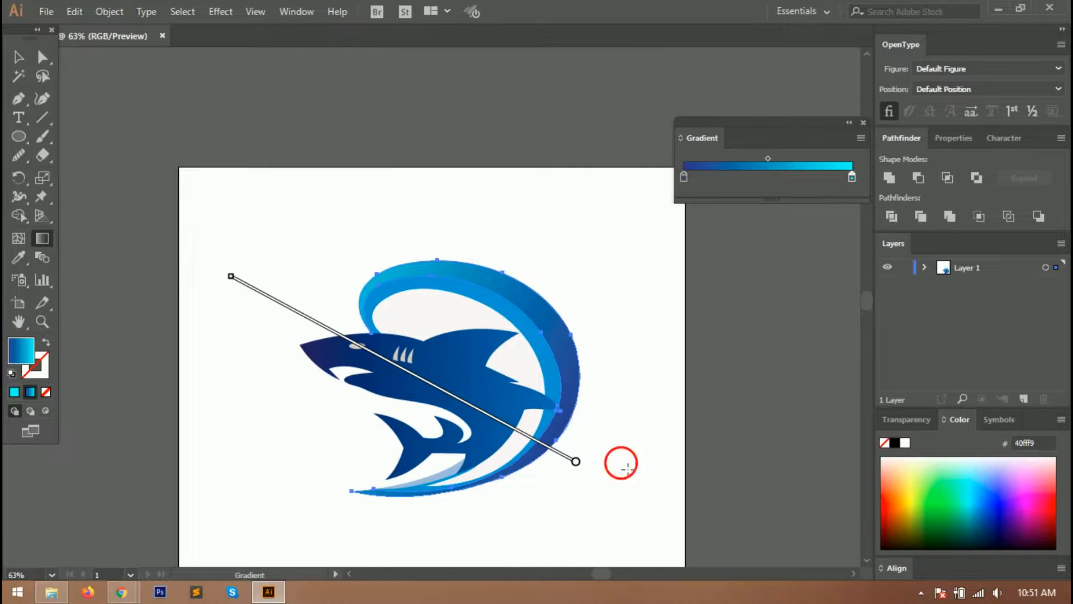
- Redraw the outer swoosh's blue-to-cyan gradient diagonally from lower right to upper left, deselect it and close the gradient settings
mouse_move(621, 463)
mouse_down()
mouse_move(220, 215)
mouse_move(203, 240)
mouse_move(503, 350)
mouse_move(297, 212)
mouse_up()
mouse_move(576, 537)
mouse_down()
mouse_move(420, 301)
mouse_move(292, 218)
mouse_up()
drag(629, 515, 275, 196)
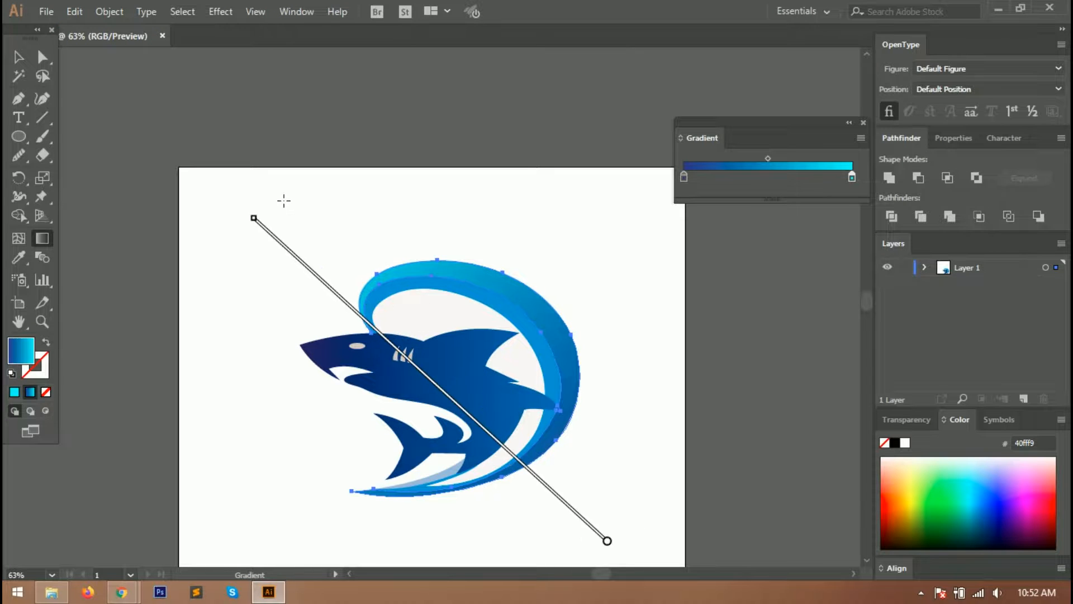
click(19, 58)
click(185, 303)
scroll(665, 449, down, 2)
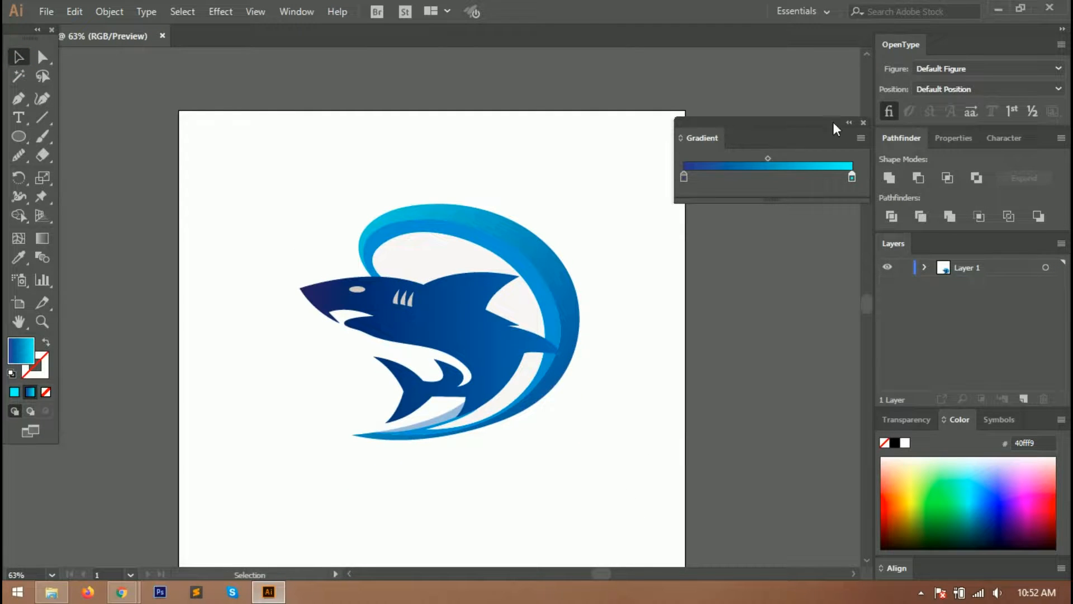
click(863, 123)
scroll(622, 455, down, 2)
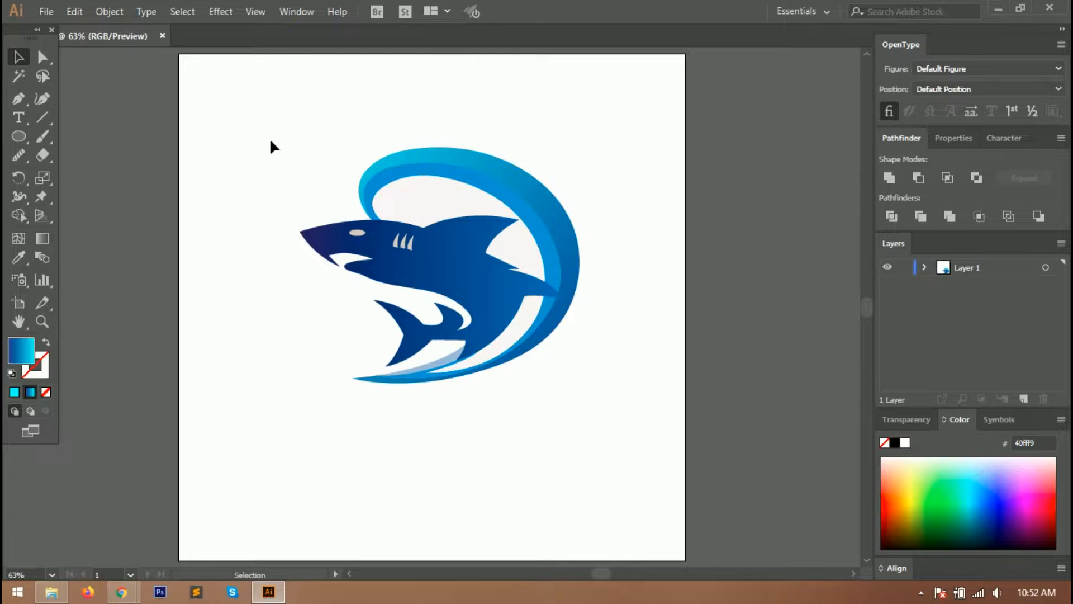
- Run the blue-to-cyan gradient diagonally across the shark body from the snout toward the tail, then deselect it
key(g)
drag(318, 213, 588, 374)
drag(278, 165, 618, 414)
drag(230, 182, 180, 146)
drag(227, 216, 620, 362)
drag(282, 180, 639, 416)
key(v)
click(283, 356)
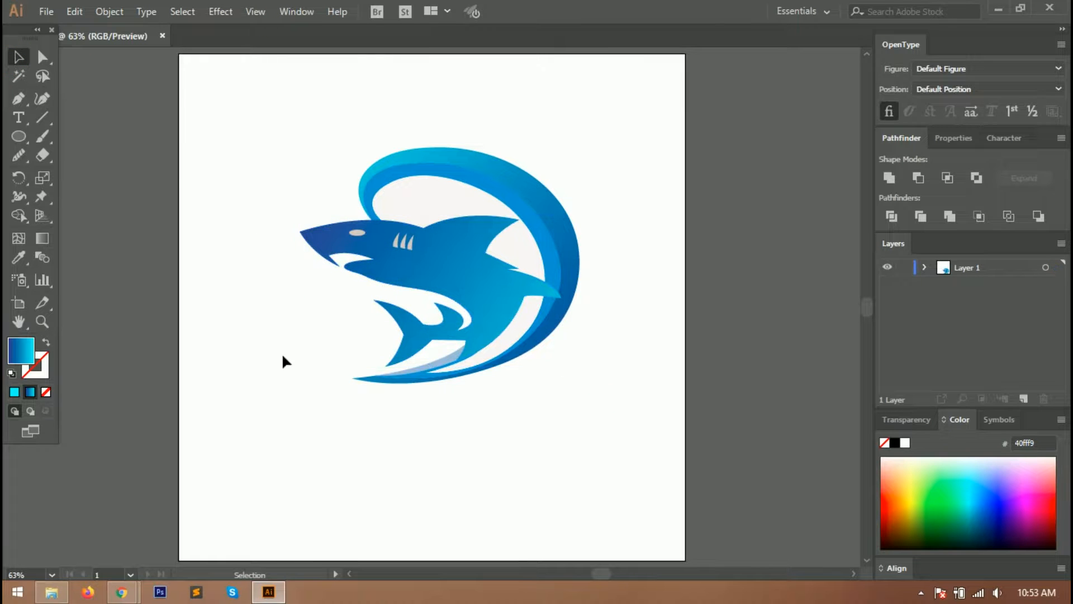
- Move the complete shark and swoosh artwork higher on the artboard and deselect it
drag(308, 139, 609, 428)
click(443, 389)
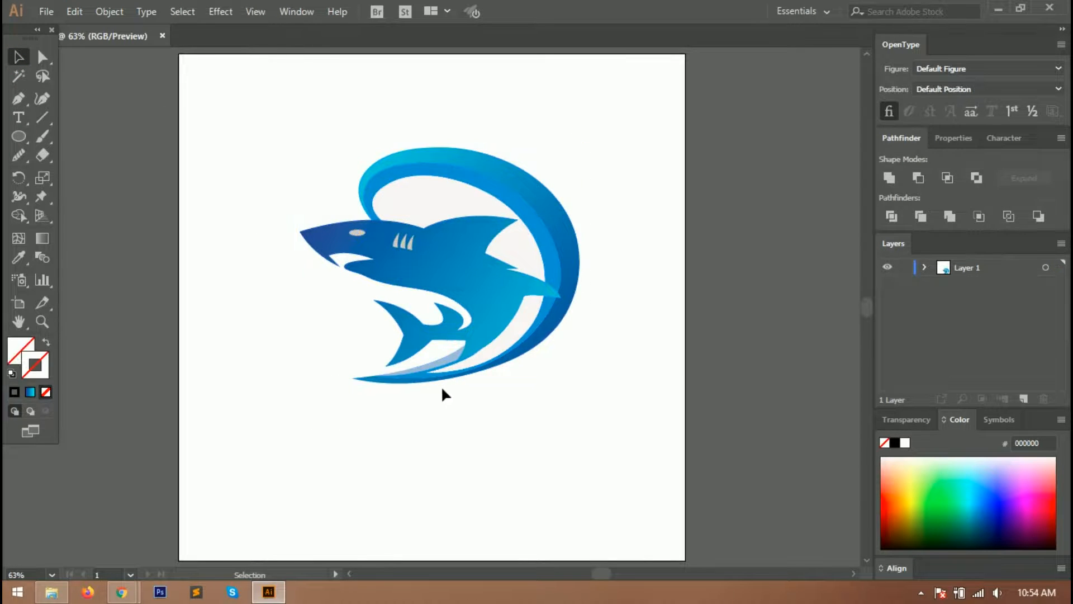
scroll(443, 390, up, 3)
scroll(443, 390, down, 3)
scroll(443, 390, up, 1)
drag(467, 296, 470, 261)
click(492, 406)
- Add the text "Company Name" beneath the shark artwork and enlarge it
key(t)
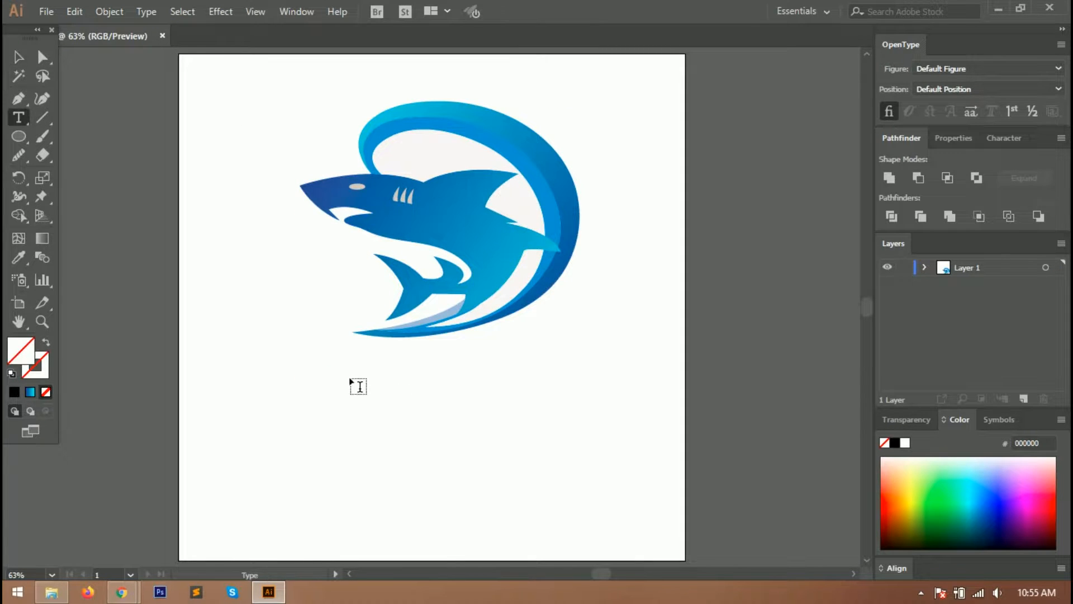
click(354, 381)
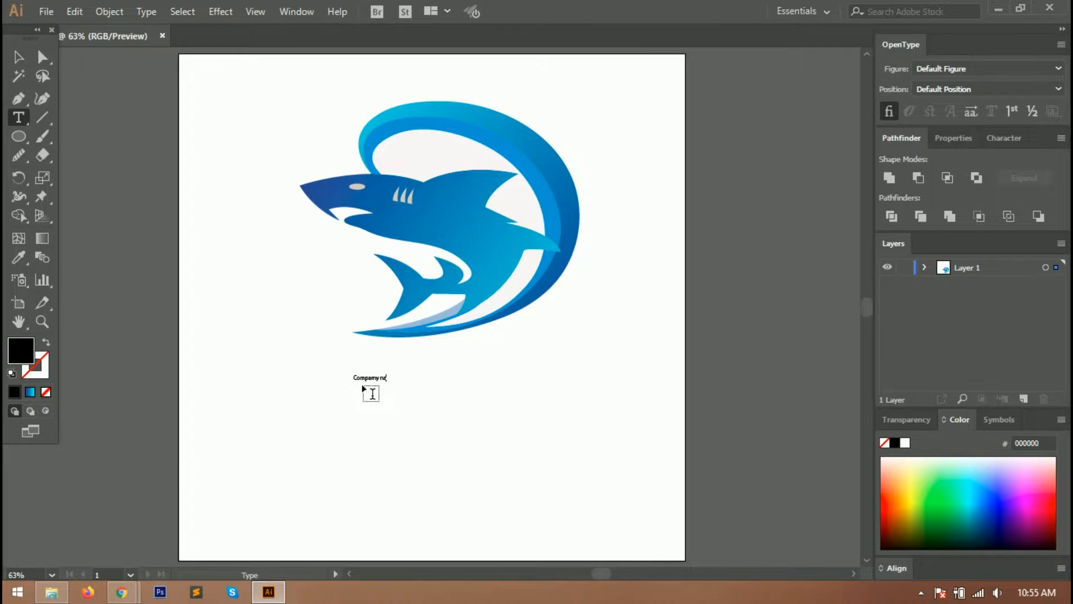
key(Escape)
drag(395, 387, 524, 378)
- Set the font of the company name text to Poppins
key(ctrl+t)
click(959, 188)
text(Poppins)
key(Return)
- Try the Bold style on the word "Company" in the company name text
key(r)
key(t)
drag(483, 370, 337, 370)
click(1057, 203)
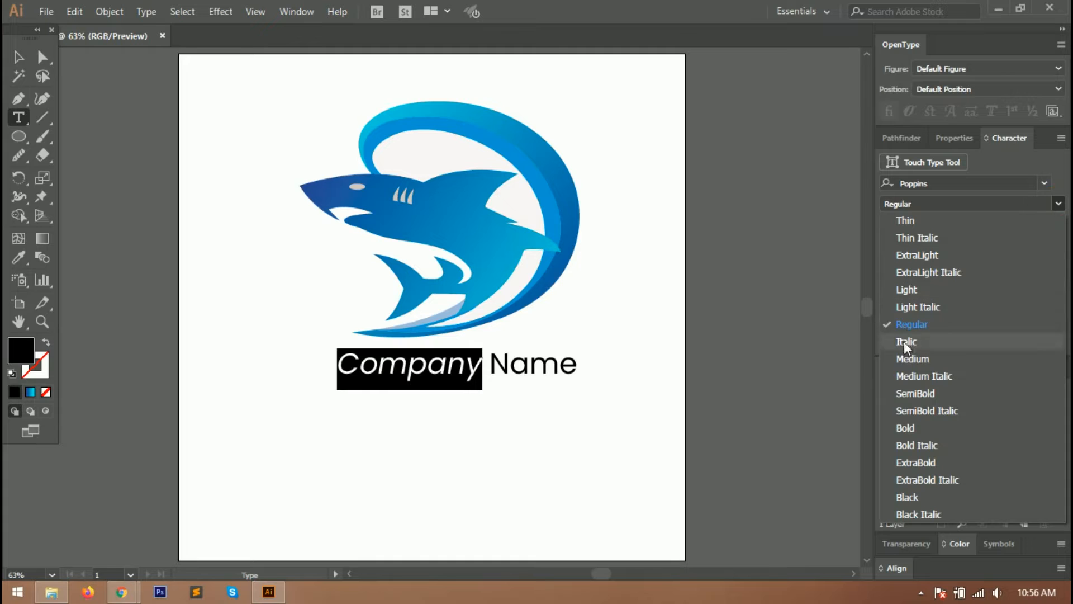
click(905, 427)
key(Escape)
click(467, 407)
- Set the whole company name text to the Regular style and shift it slightly left beneath the shark
key(t)
drag(581, 370, 337, 370)
click(1058, 204)
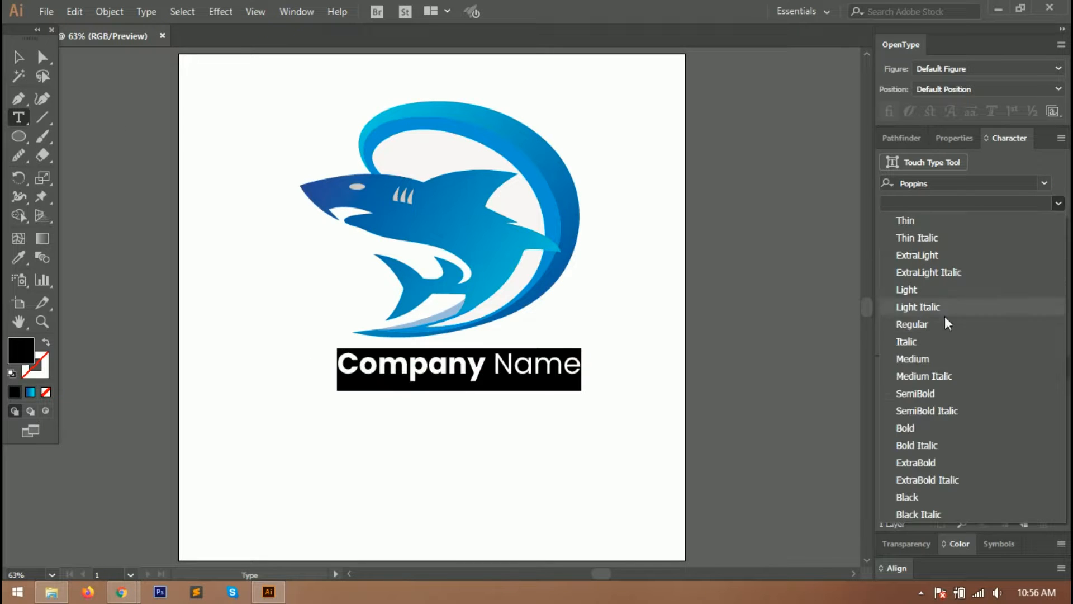
click(931, 327)
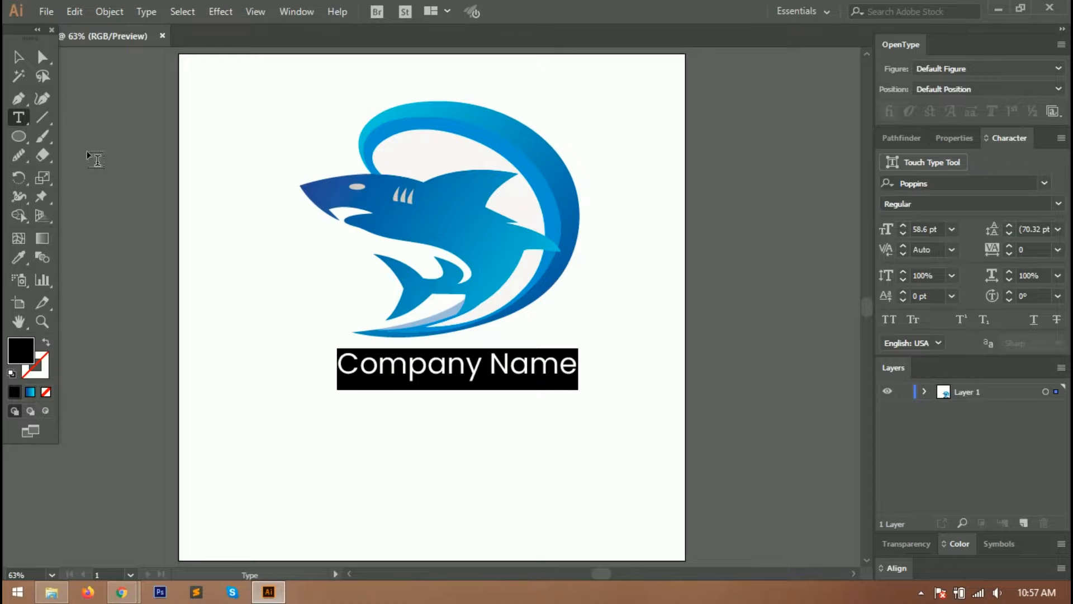
key(Escape)
mouse_move(431, 374)
mouse_down()
mouse_move(412, 371)
mouse_move(421, 376)
mouse_up()
mouse_move(486, 378)
mouse_down()
mouse_move(502, 373)
mouse_move(490, 376)
mouse_up()
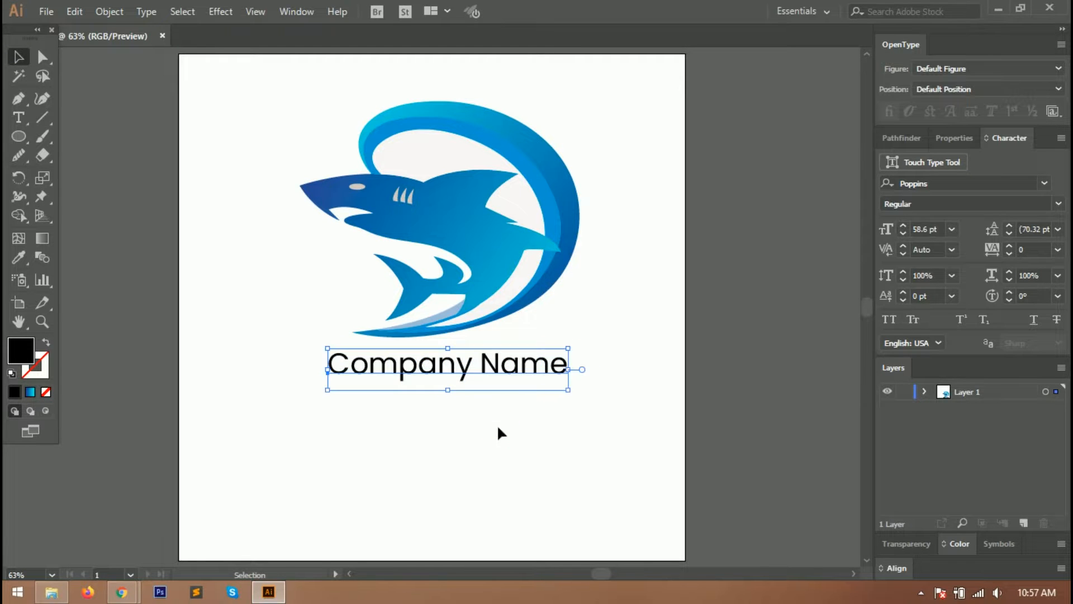
- Try to fill the company name text with the blue-to-cyan gradient, then deselect it
click(31, 392)
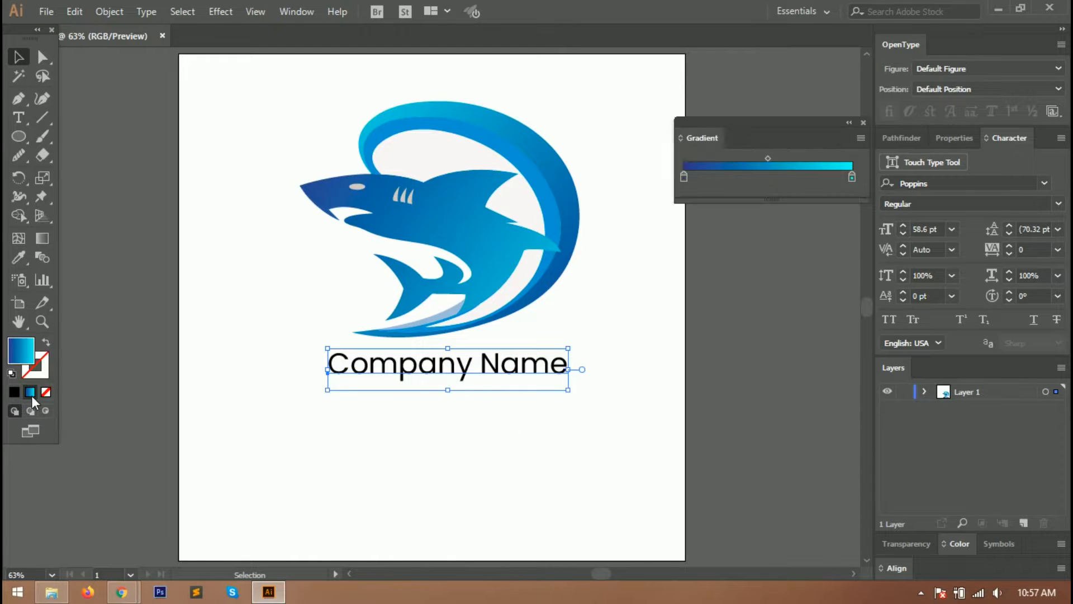
click(507, 420)
double_click(512, 377)
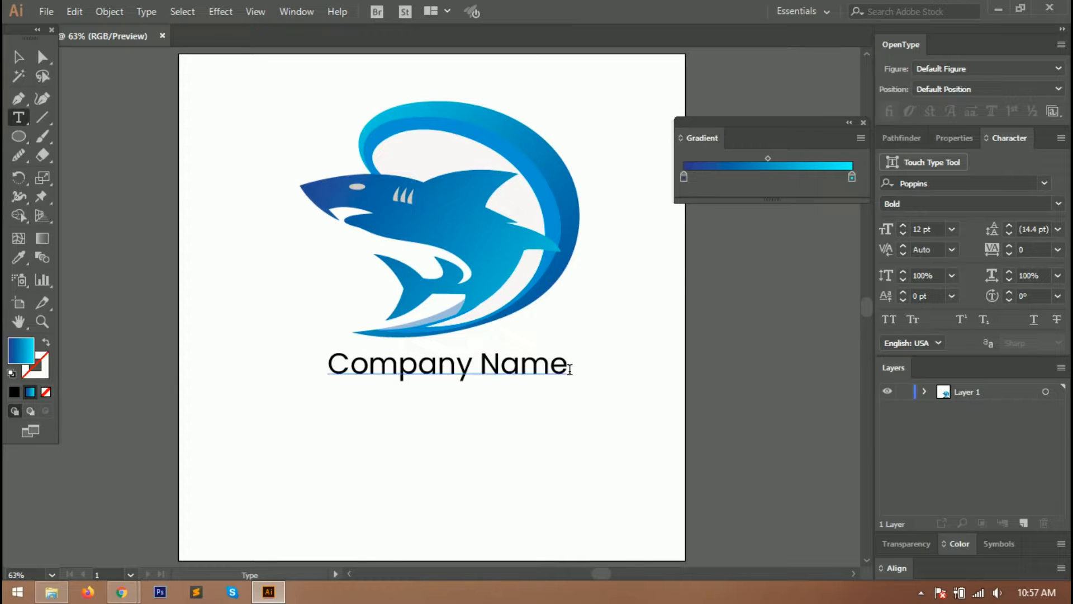
key(ctrl+a)
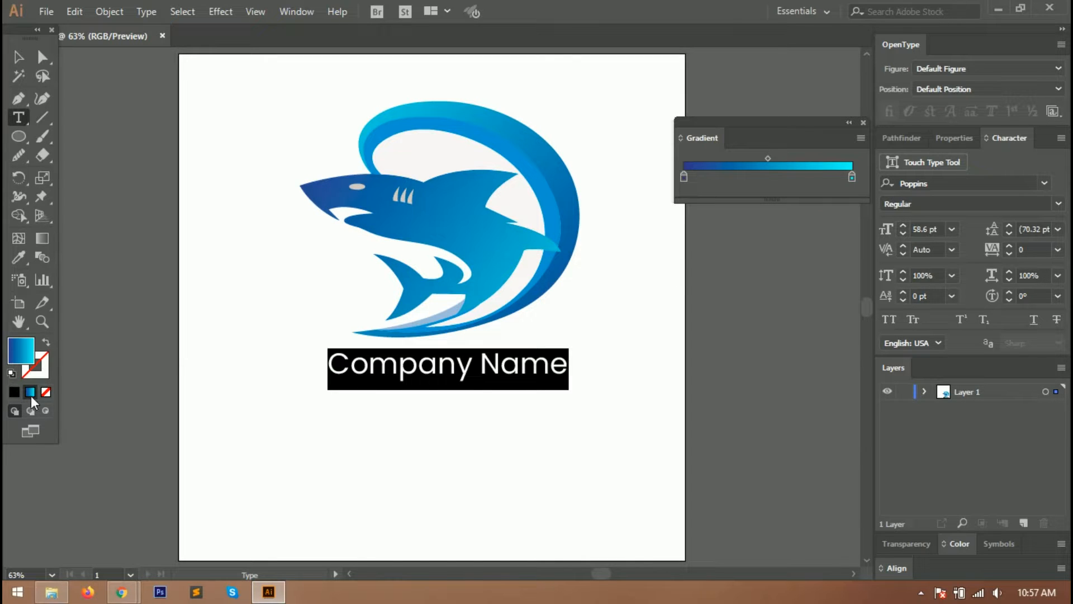
click(19, 56)
click(279, 284)
- Color the company name text solid blue 0097d7, with the word "Company" in a darker blue sampled from the artwork
click(356, 366)
click(15, 393)
double_click(473, 371)
drag(472, 371, 329, 370)
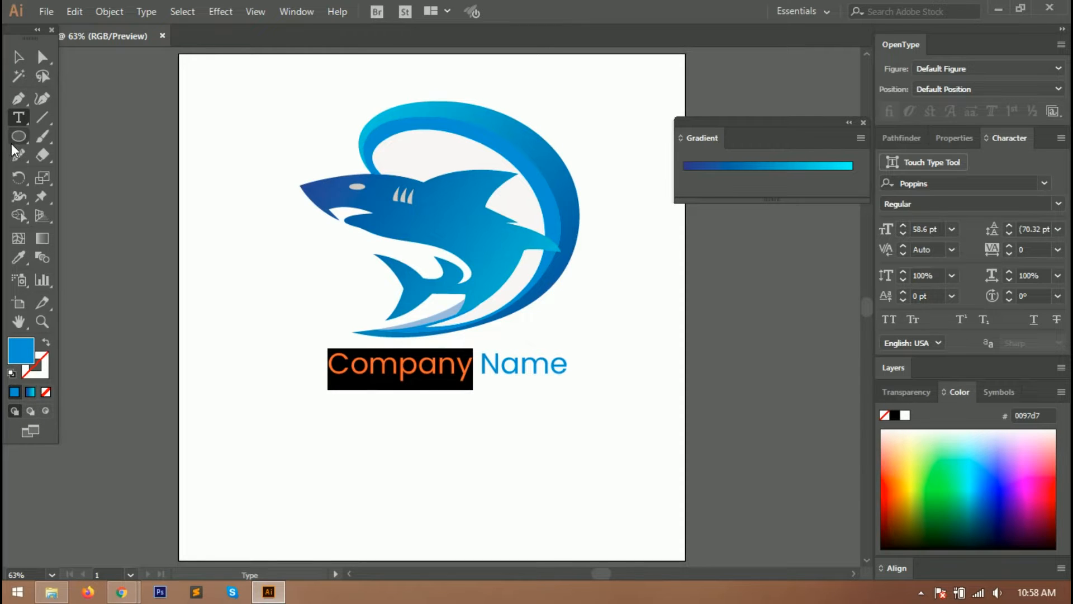
click(22, 256)
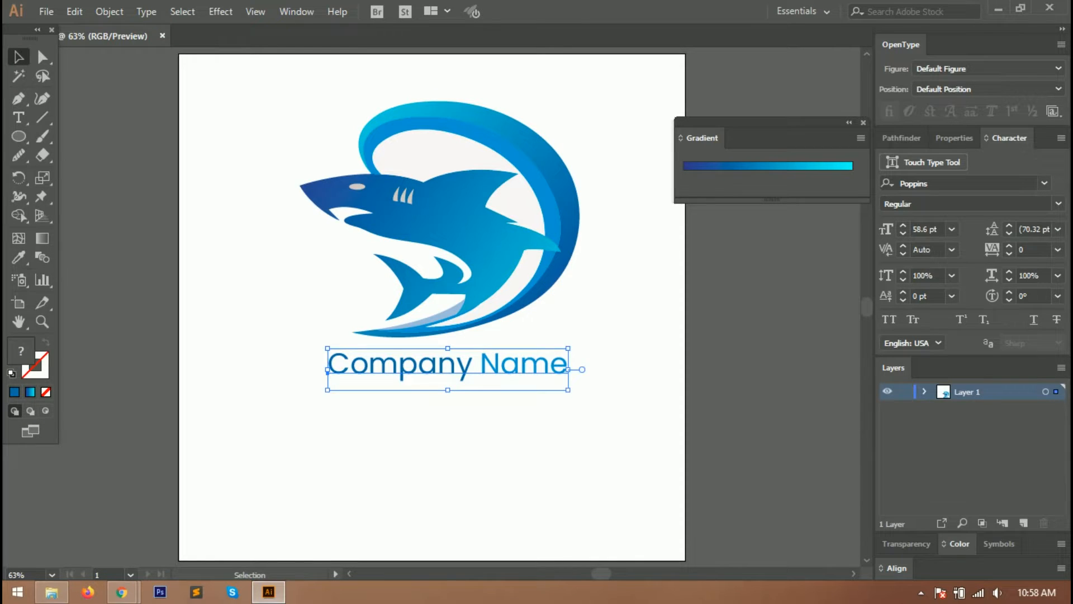
click(517, 442)
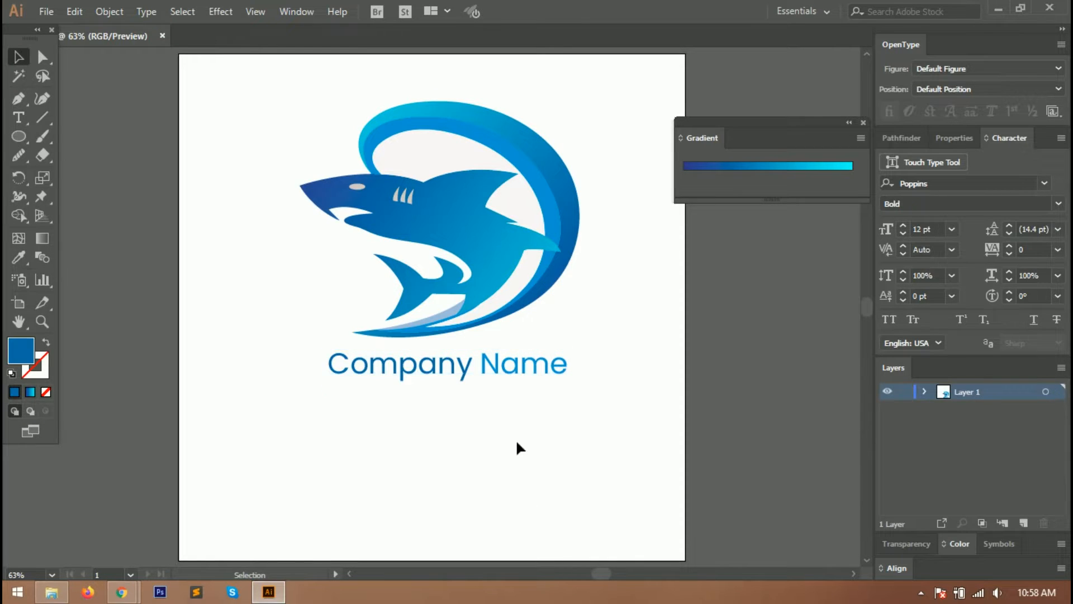
- Move the company name text lower, enlarge it to 60.35 pt and set its tracking to 50
drag(515, 368, 514, 371)
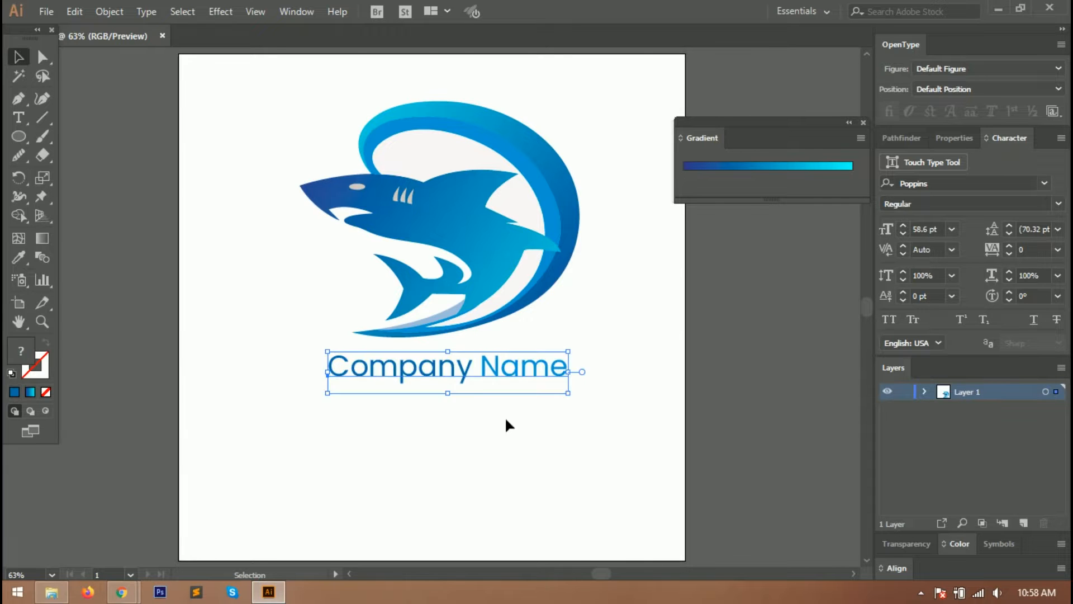
scroll(461, 429, up, 2)
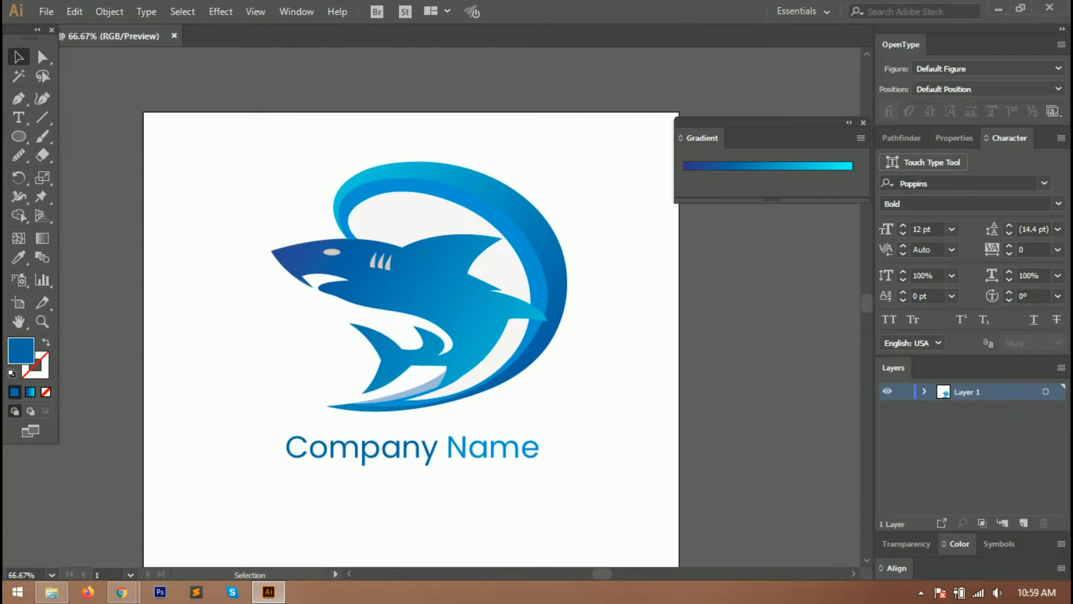
drag(481, 451, 491, 454)
drag(548, 479, 508, 462)
click(506, 501)
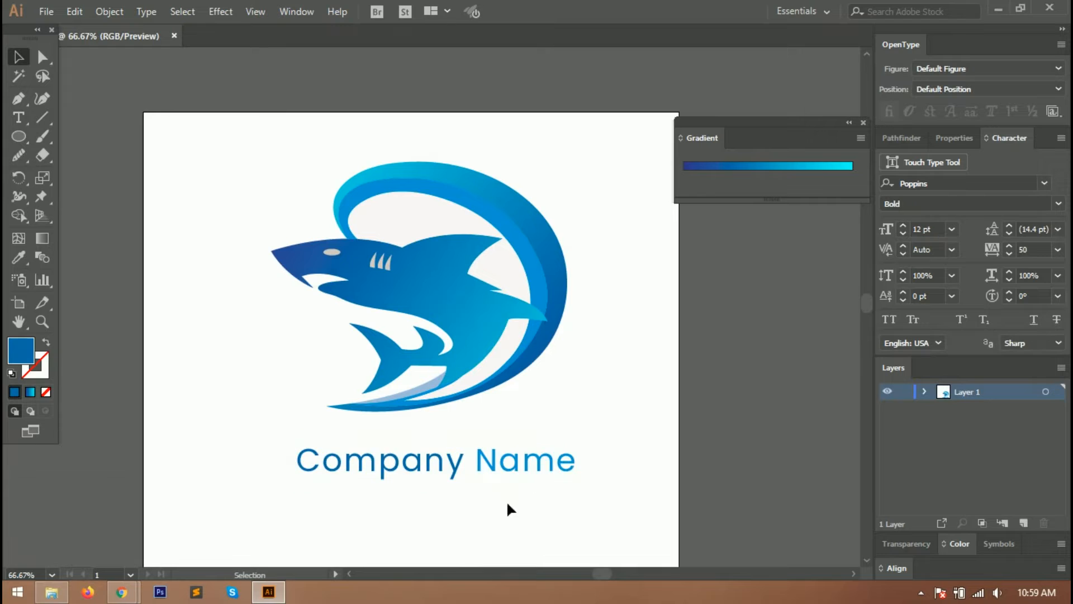
- Move the company name text slightly closer to the underside of the swoosh and deselect it
key(ctrl+0)
mouse_move(522, 394)
mouse_down()
mouse_move(535, 380)
mouse_move(521, 379)
mouse_up()
click(510, 427)
click(537, 464)
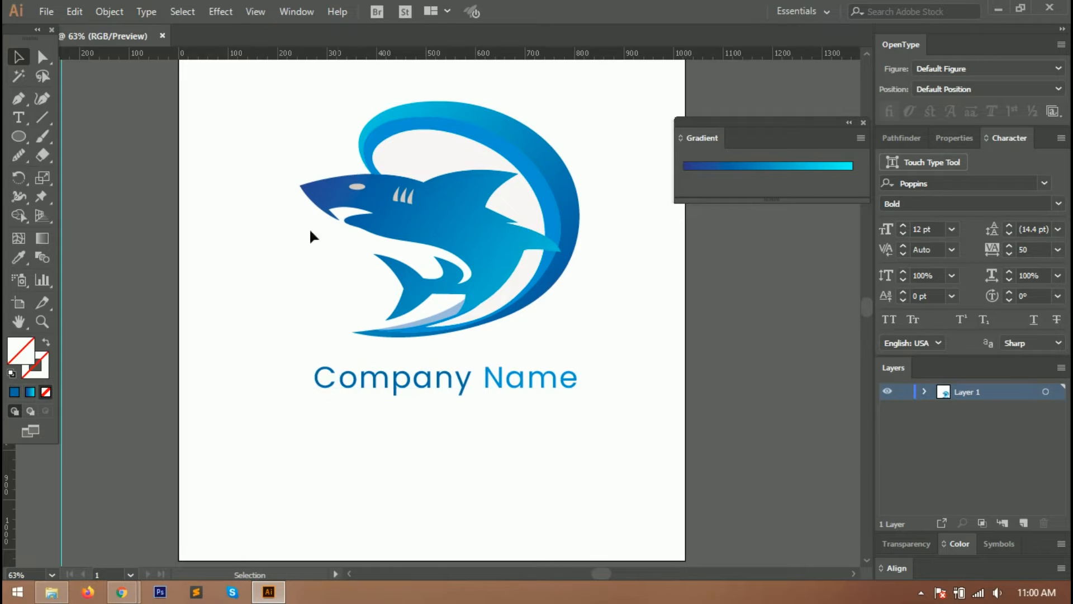
- Move the shark artwork and company name together lower to center them vertically on the artboard, and close the gradient settings
drag(263, 101, 555, 410)
drag(491, 227, 494, 260)
click(863, 123)
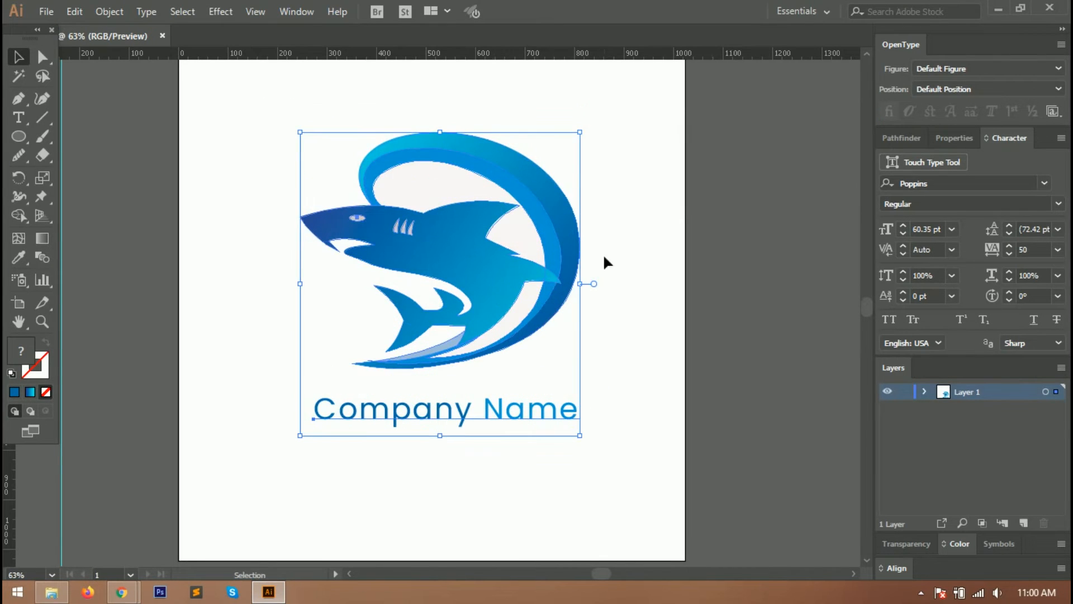
click(622, 263)
key(ctrl+0)
click(598, 472)
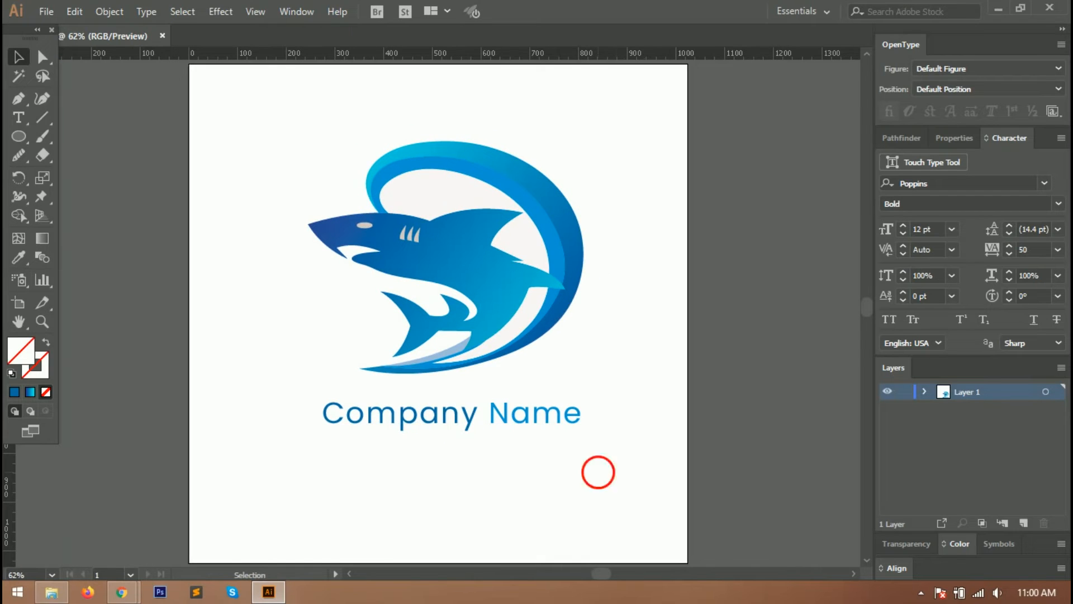